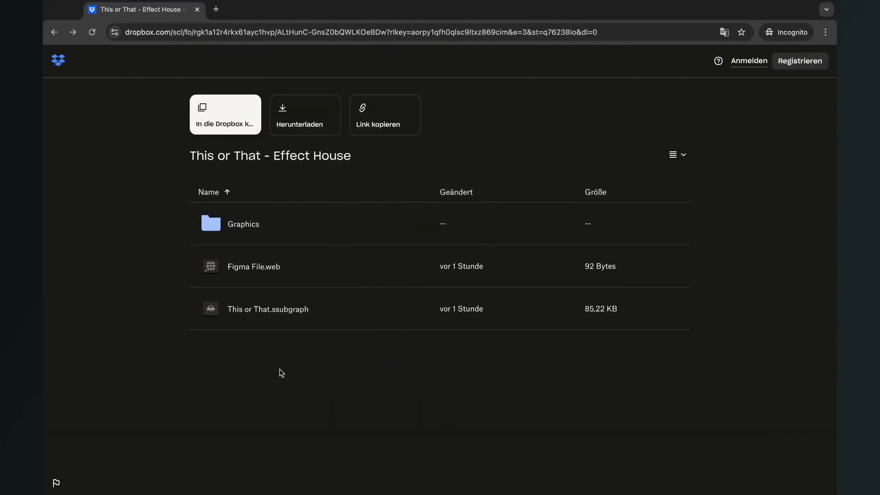
Step: Download the shared This or That folder from Dropbox without signing in
left_click(316, 130)
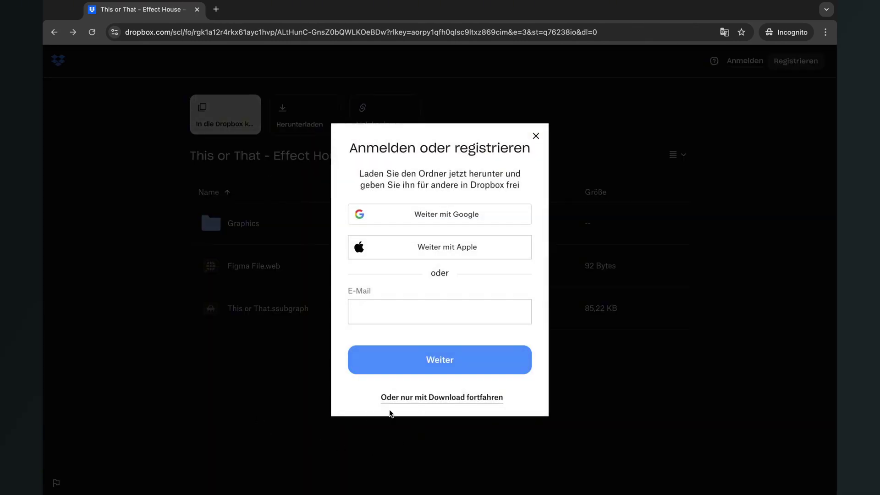
left_click(418, 398)
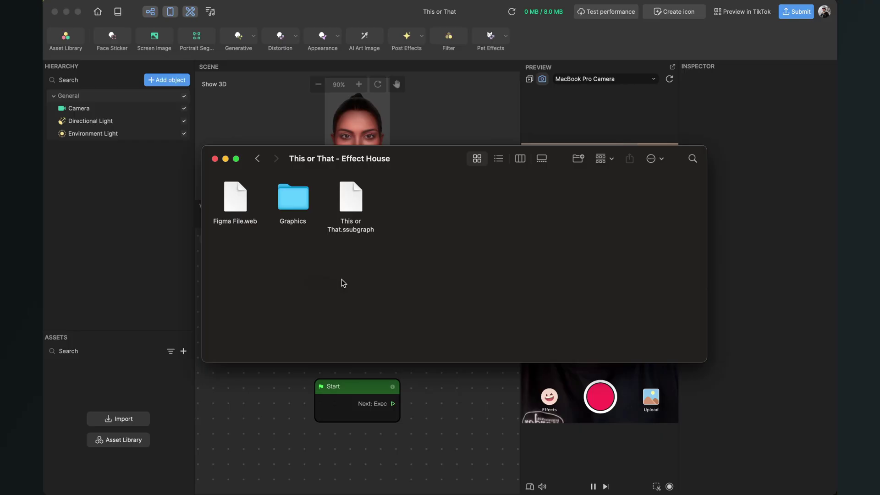
Step: Review the food PNGs, OR badge and Start image in Graphics, then return to the project
double_click(304, 216)
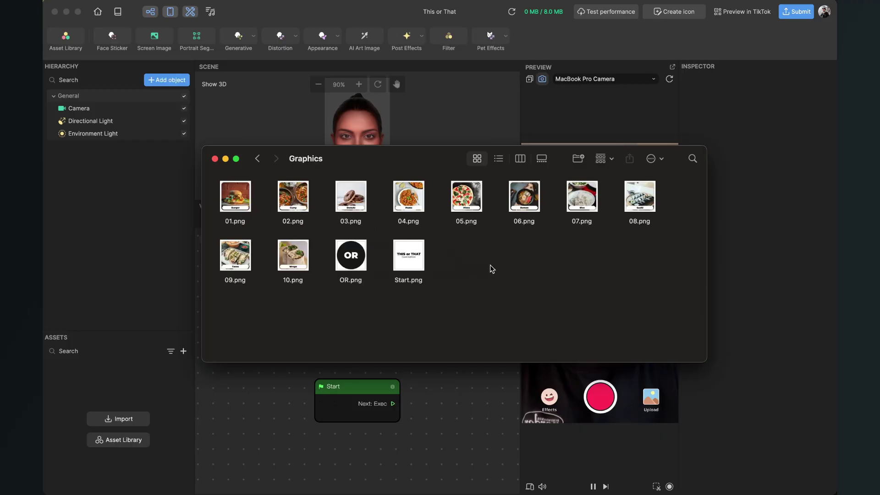
left_click(256, 159)
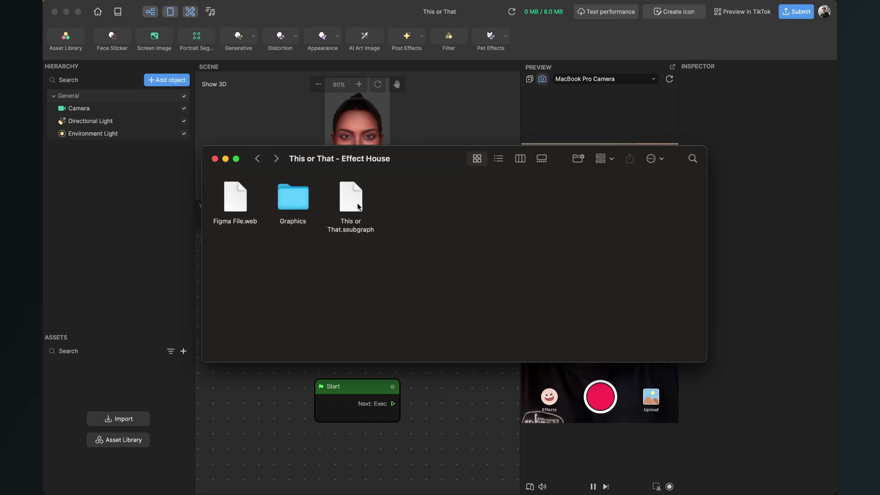
left_click(747, 280)
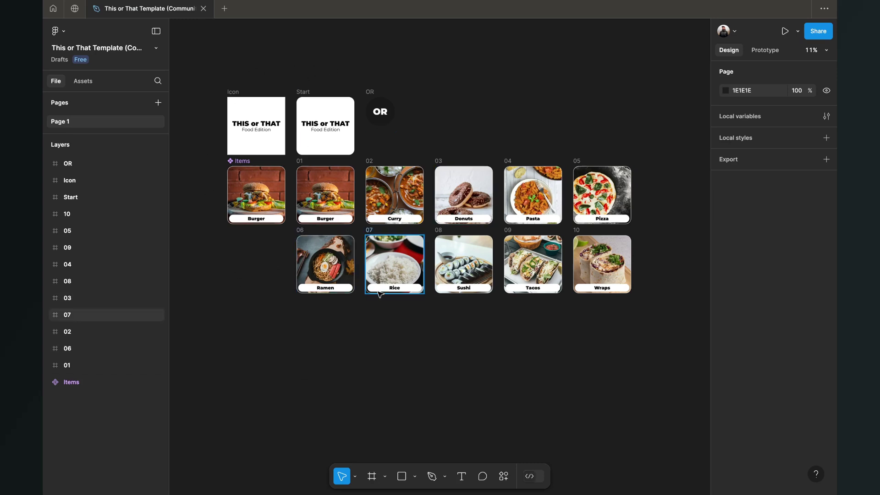
Step: Select the Start frame, then the ten numbered food frames 01–10 in the template
left_click(320, 99)
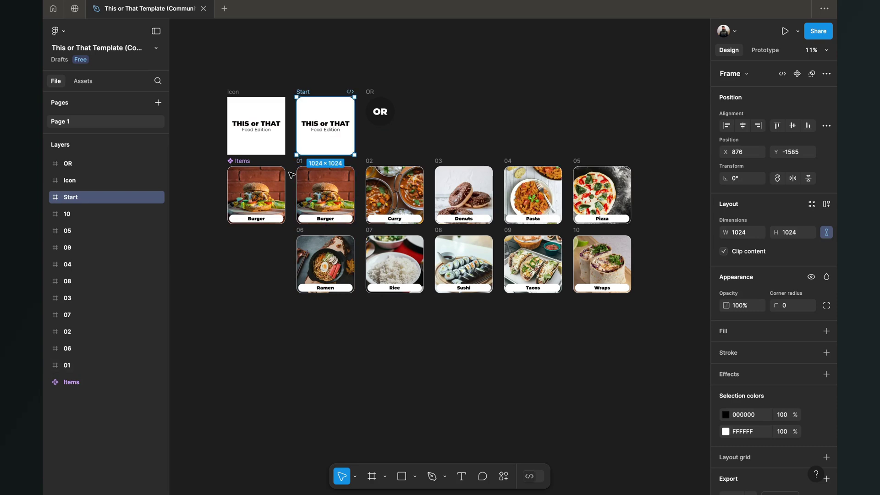
left_click_drag(290, 166, 642, 302)
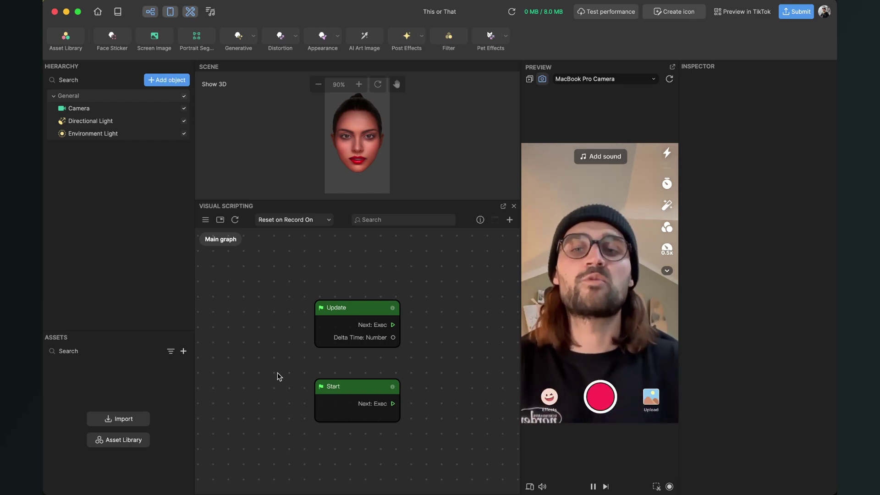
Step: Import all twelve Graphics PNGs into Assets and preview Textures 01–10, OR and Start
key("super+Tab")
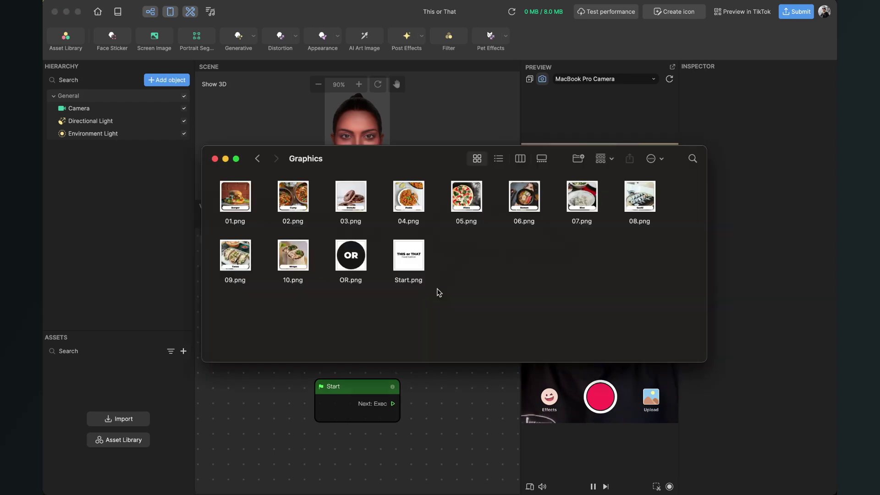
left_click_drag(657, 322, 154, 382)
left_click(142, 277)
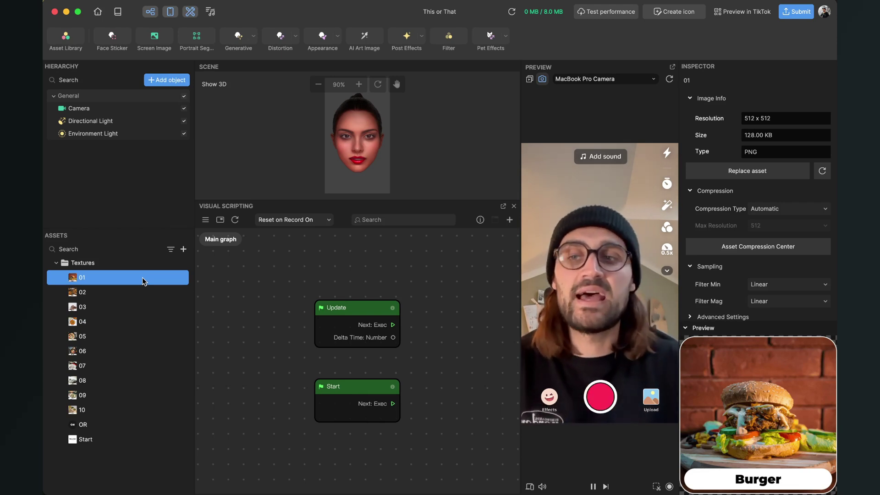
key("Down")
key("Down")
key("Down")
key("Down")
key("Down")
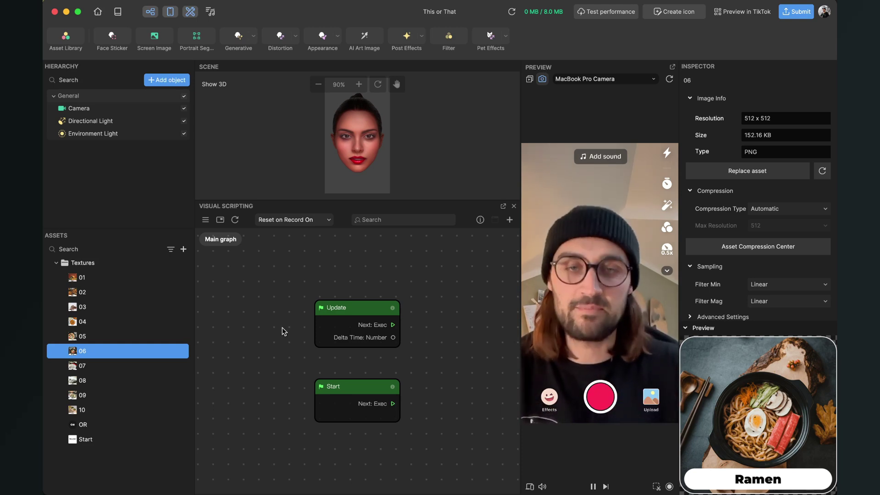
key("super+Tab")
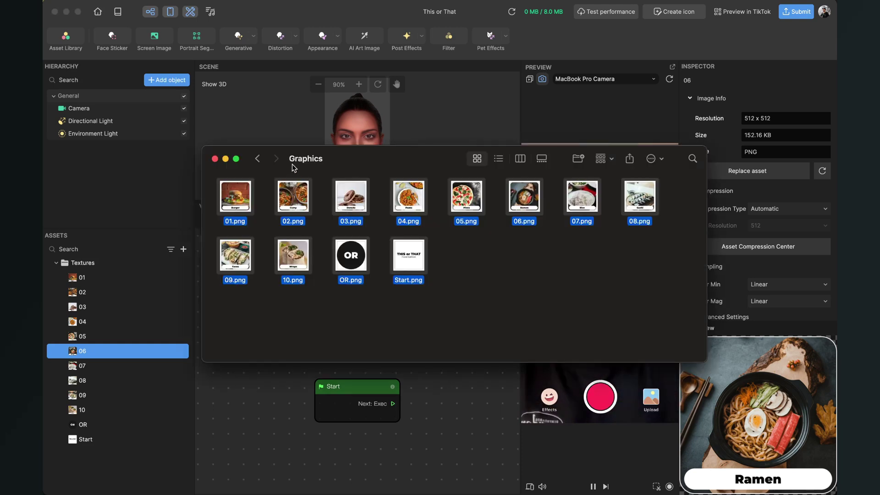
Step: Add This or That.ssubgraph from the project folder to the Assets panel
left_click(258, 159)
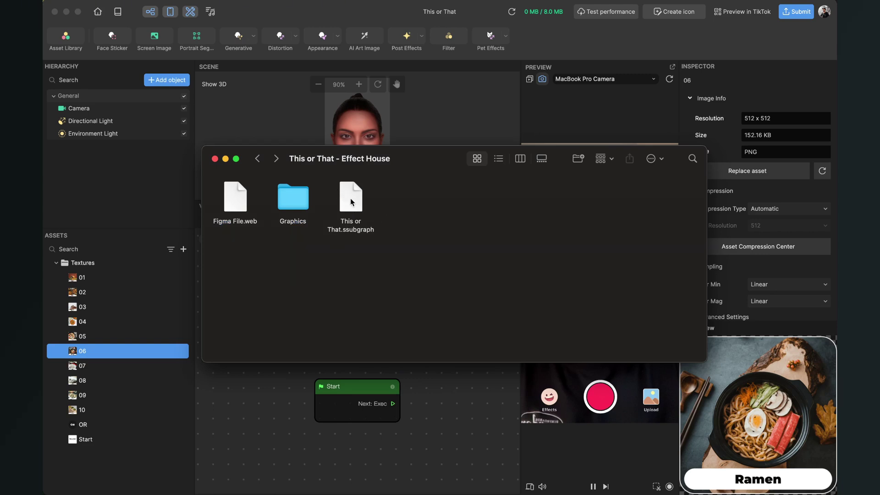
left_click_drag(352, 202, 131, 481)
left_click(247, 425)
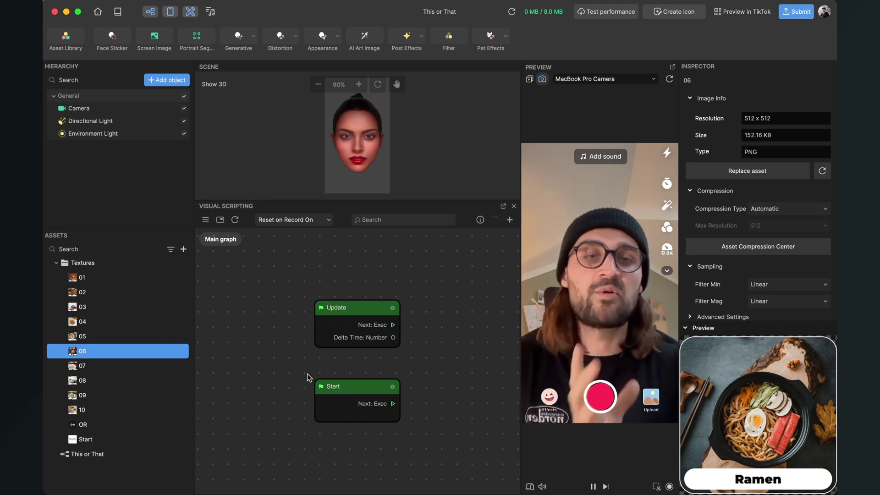
scroll(263, 384, "down", 3)
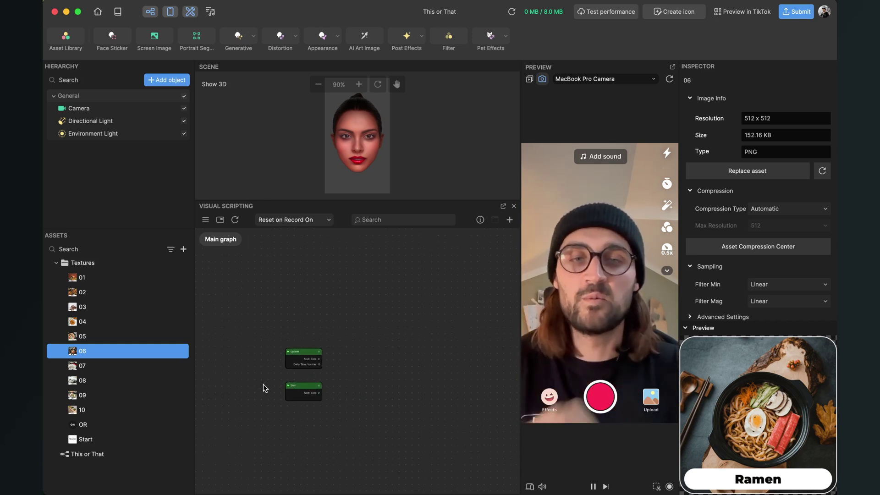
scroll(264, 382, "up", 2)
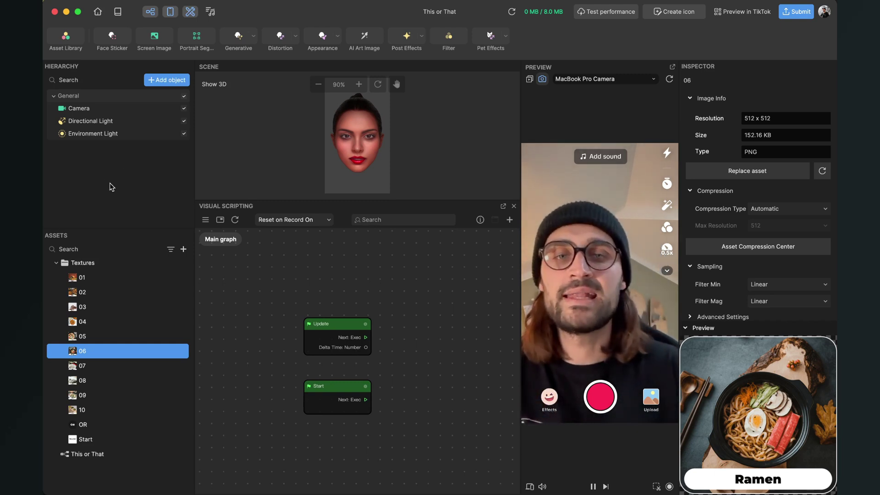
Step: Add an empty Scene Object to the scene
left_click(170, 82)
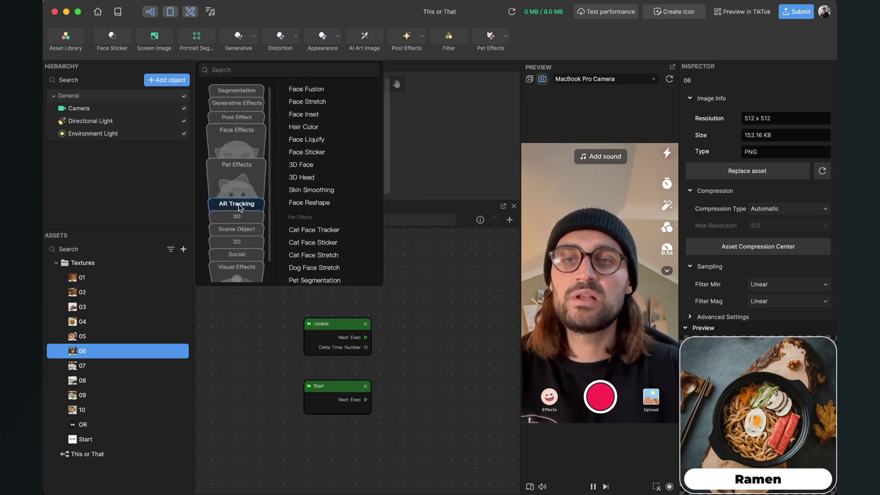
mouse_move(240, 234)
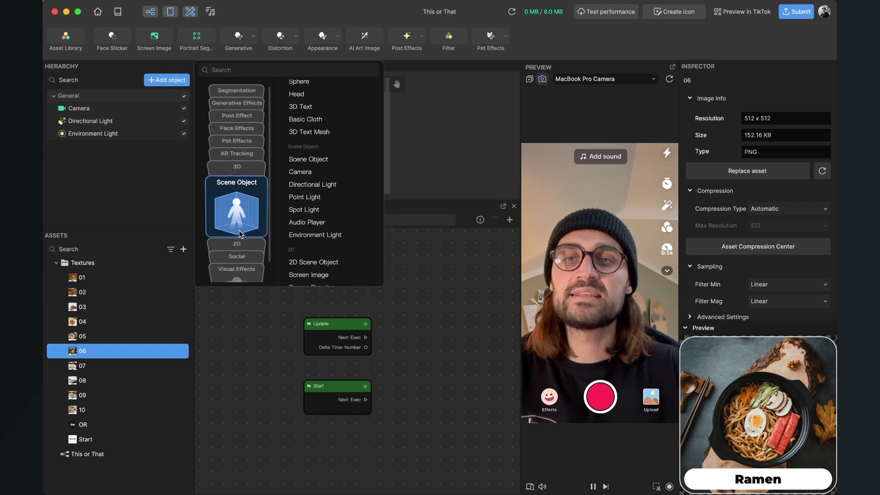
left_click(312, 160)
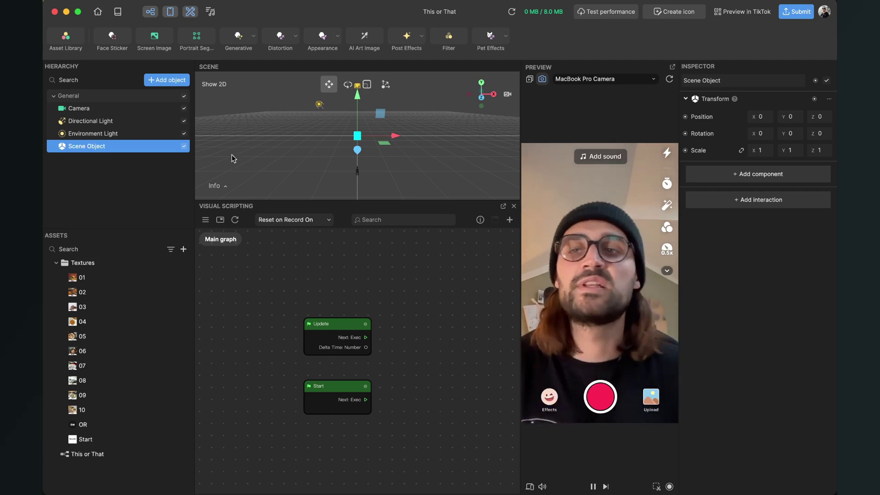
Step: Rename the new scene object to 'This or That'
double_click(87, 147)
right_click(88, 147)
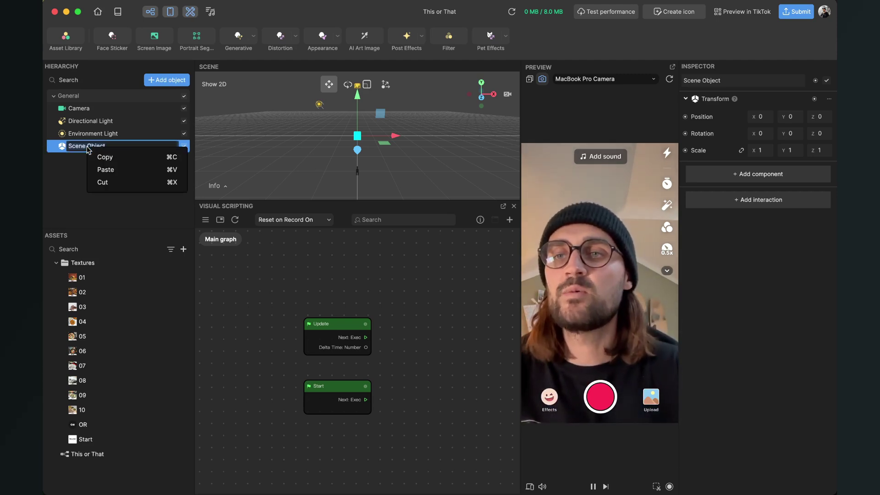
left_click(71, 149)
left_click_drag(77, 150, 87, 149)
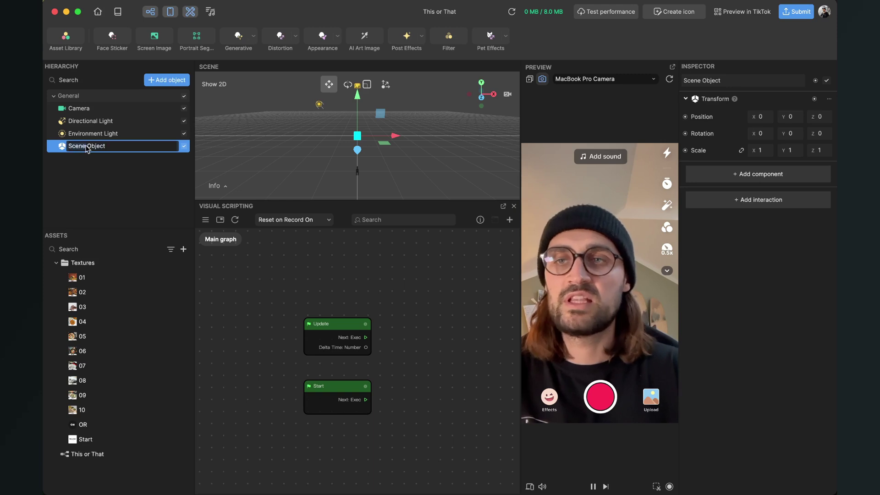
left_click(91, 206)
right_click(87, 148)
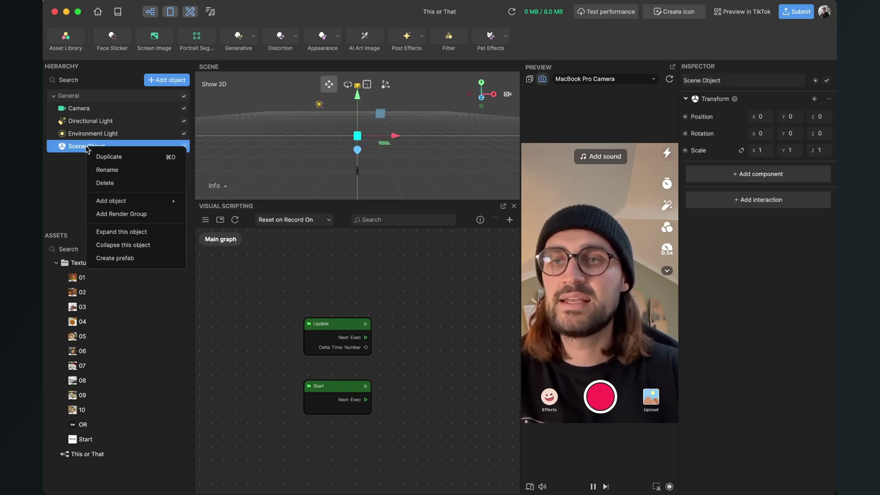
left_click(104, 169)
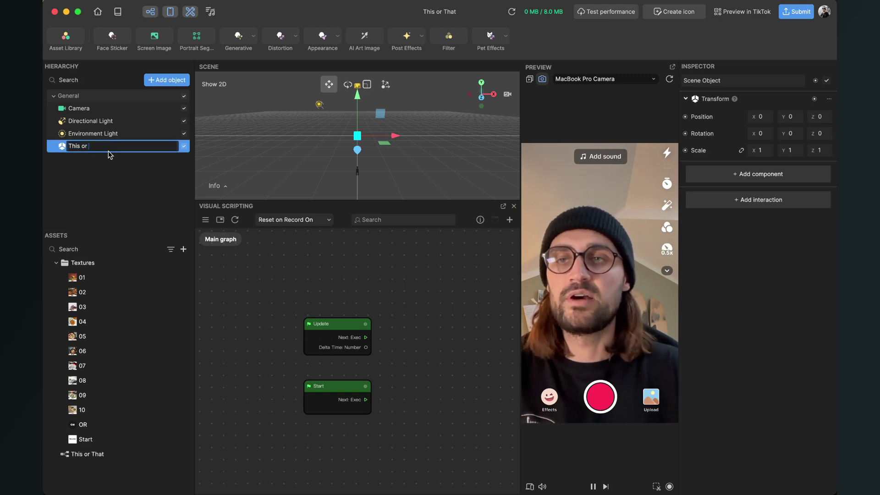
key("Return")
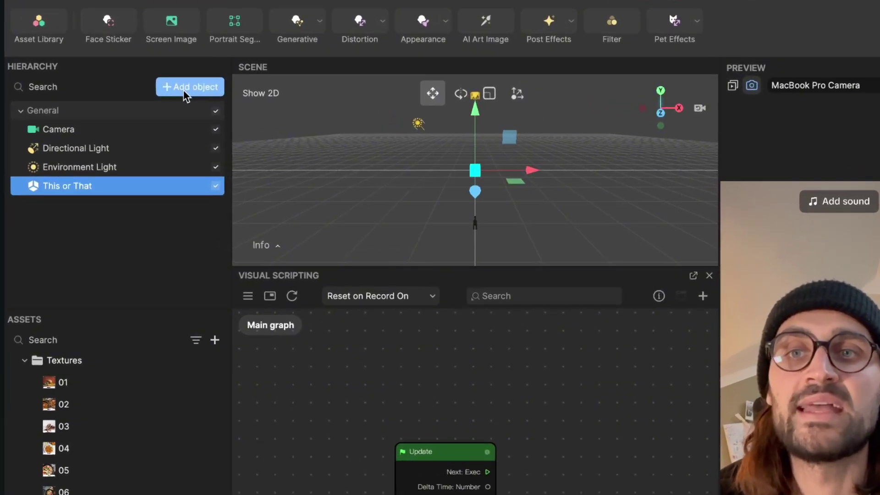
Step: Add a 3D Image object to the scene
left_click(186, 88)
left_click(295, 177)
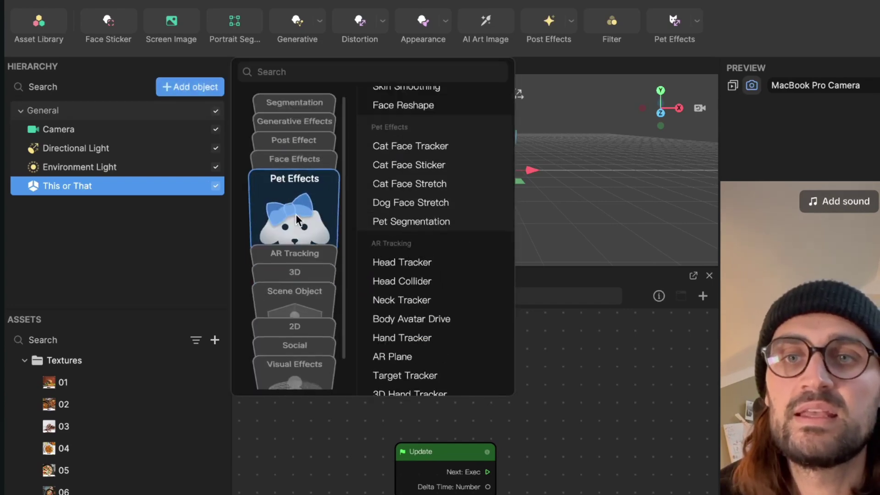
left_click(299, 256)
left_click(298, 295)
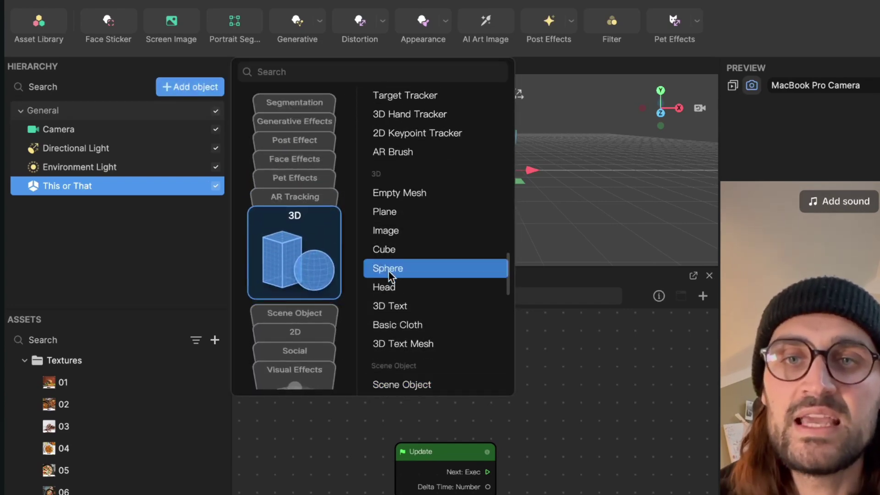
left_click(407, 230)
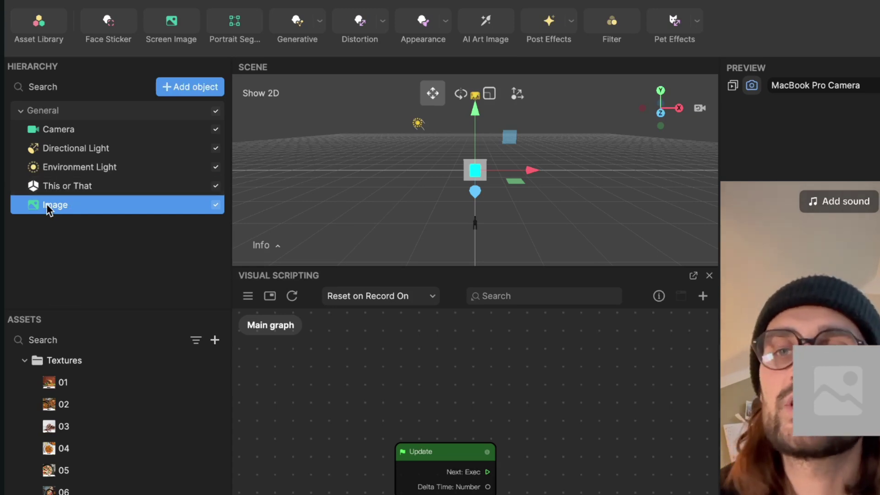
Step: Nest the Image under This or That and select it to view its properties
left_click_drag(46, 204, 64, 186)
left_click(20, 186)
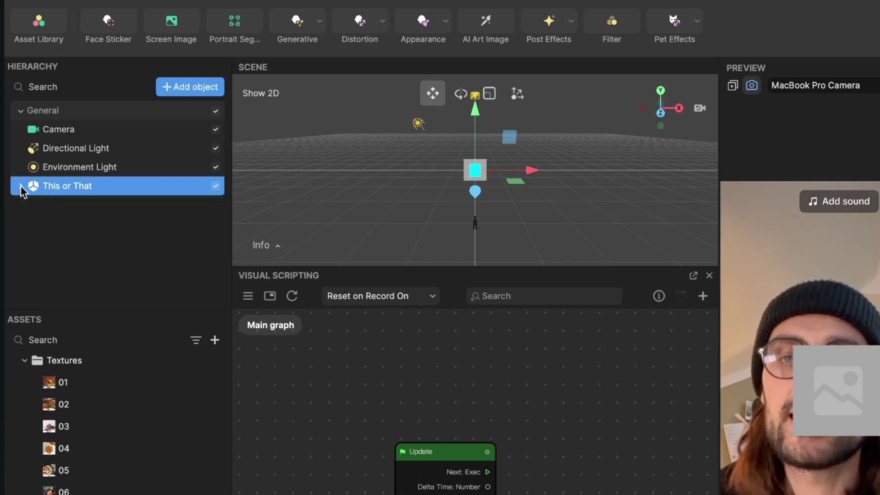
left_click(21, 186)
left_click(71, 231)
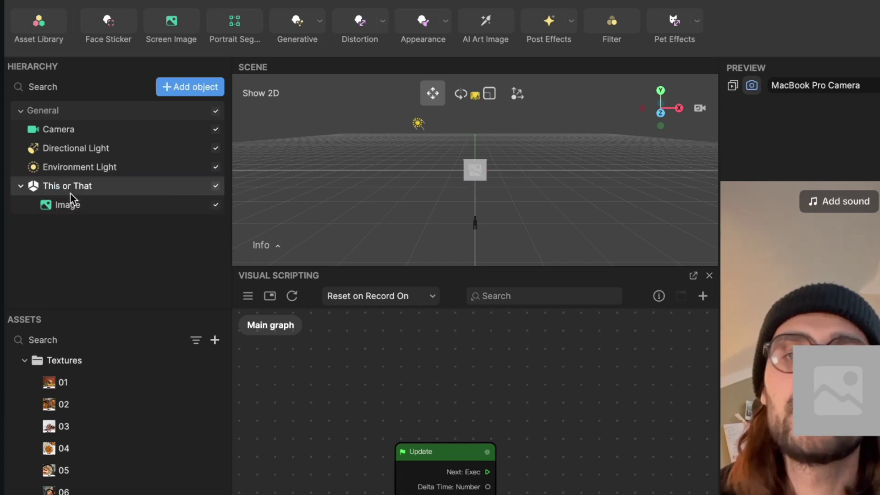
left_click(72, 206)
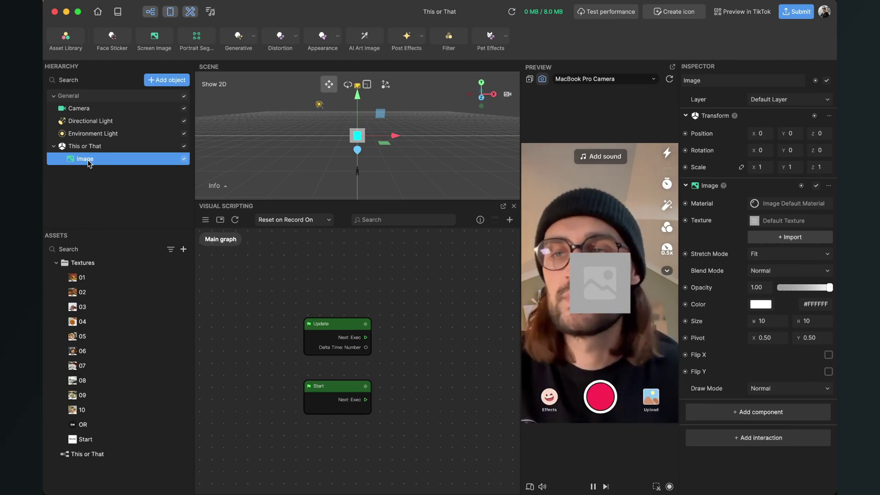
Step: Rename the Image object to 'Left'
right_click(88, 163)
left_click(110, 184)
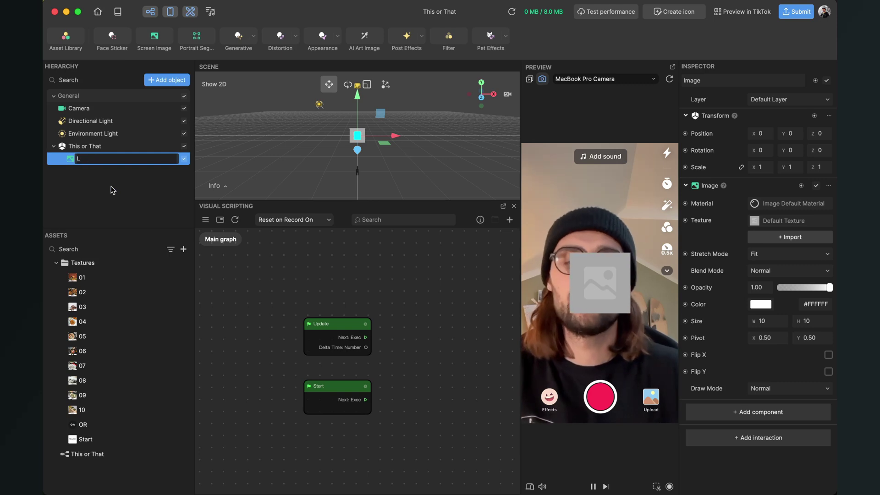
type("Left")
key("Return")
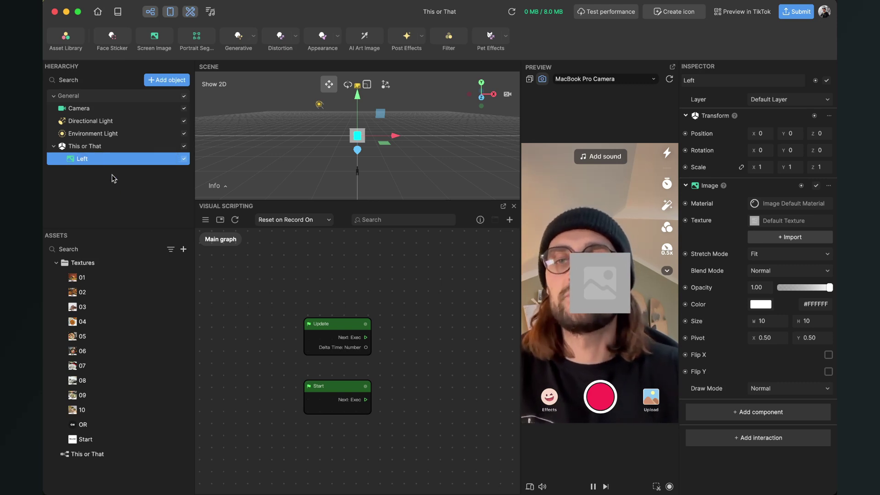
Step: Duplicate Left and rename the copy to 'Right'
right_click(88, 161)
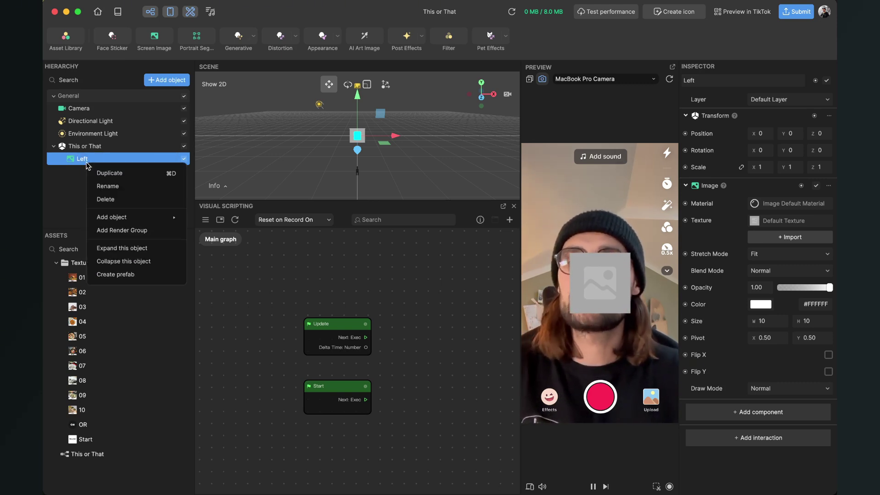
left_click(112, 173)
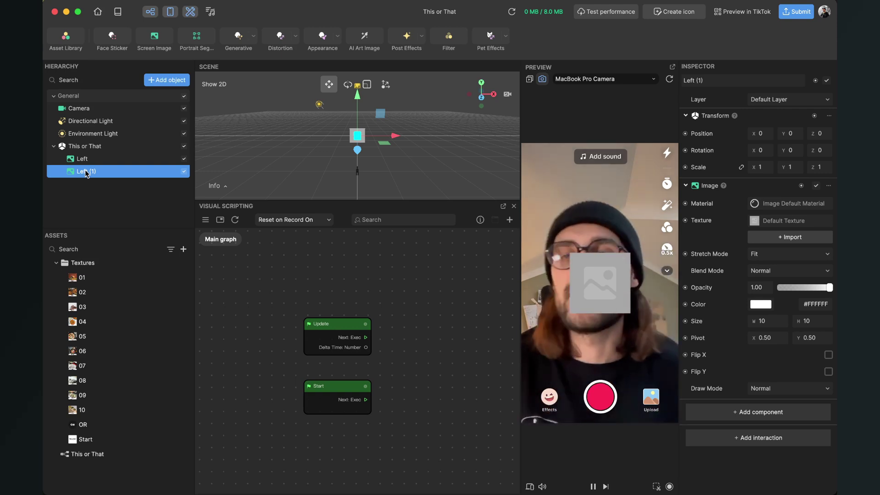
right_click(85, 173)
left_click(106, 197)
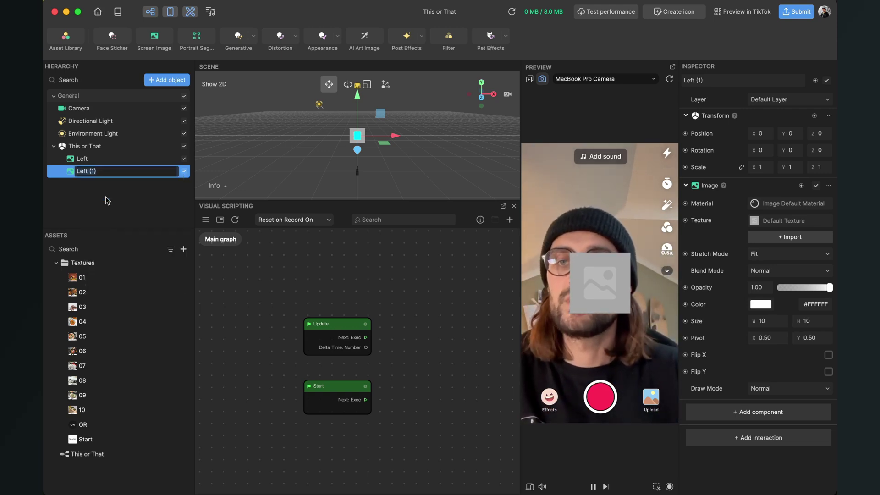
type("Right")
key("Return")
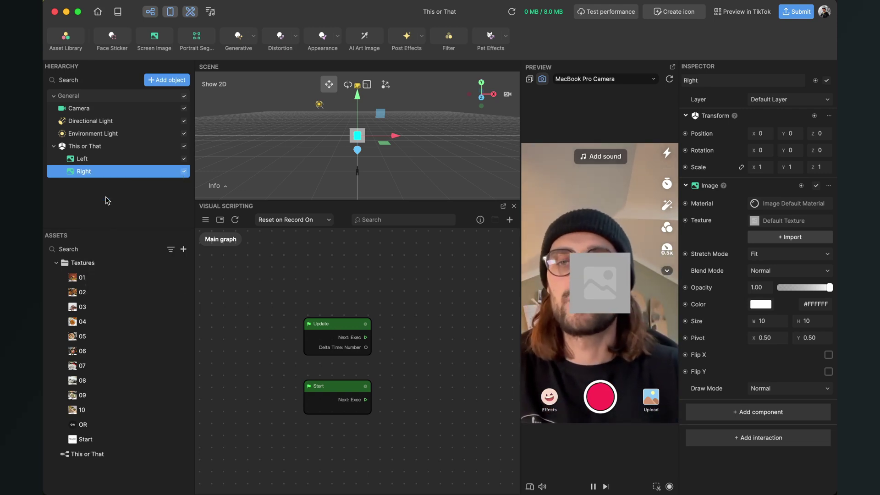
Step: Set Position X to -5 for Left and 5 for Right
left_click(110, 157)
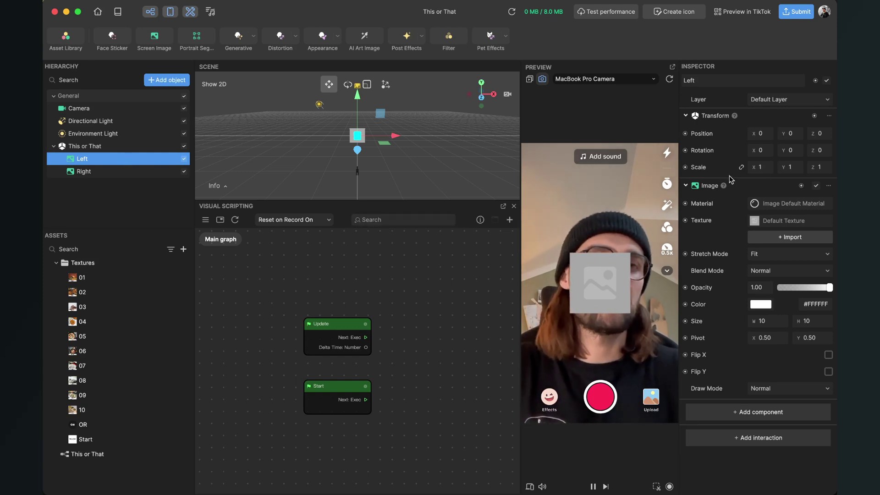
left_click(766, 134)
type("-5")
key("Return")
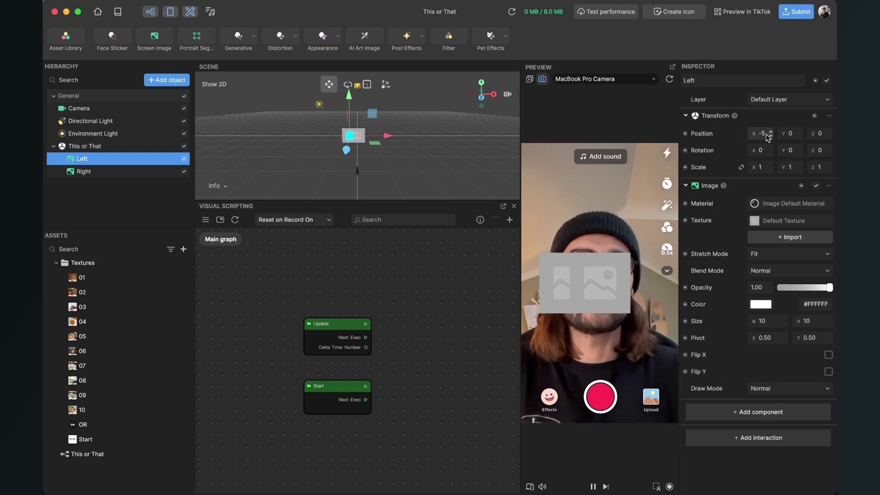
left_click(102, 172)
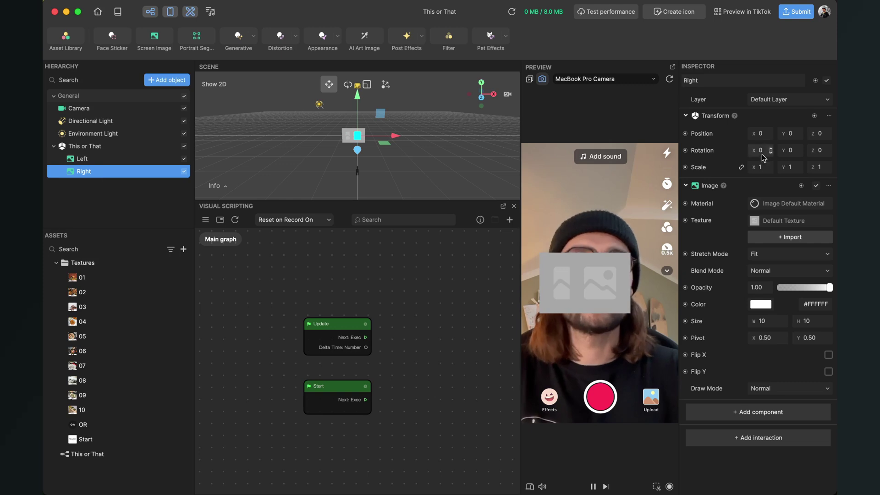
left_click(764, 137)
key("Return")
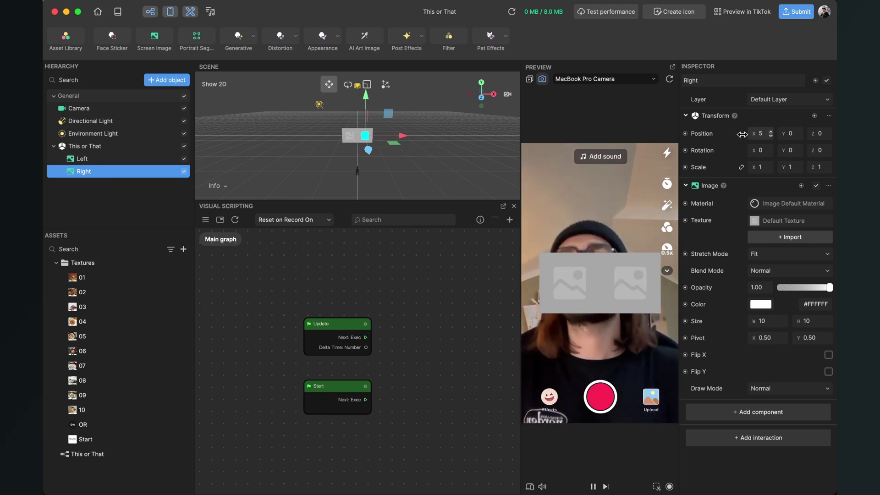
Step: Adjust Position X to -6 for Left and 6 for Right
left_click(166, 161)
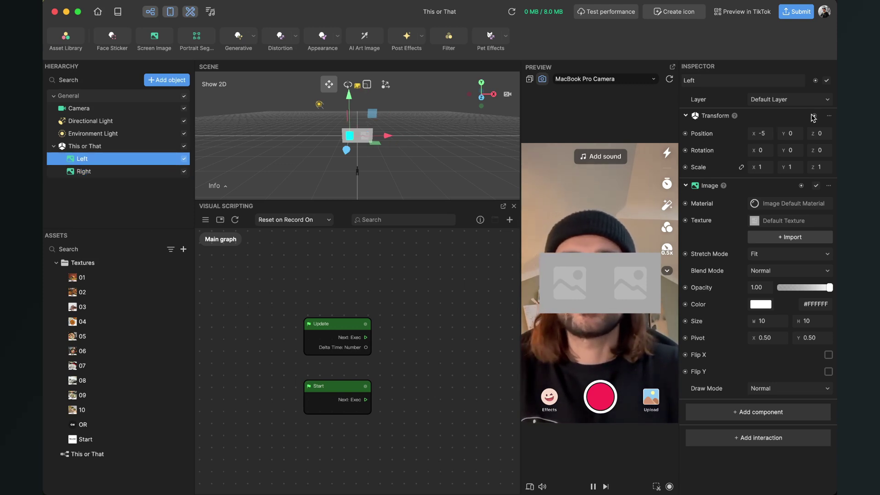
left_click(764, 137)
type("6")
key("Return")
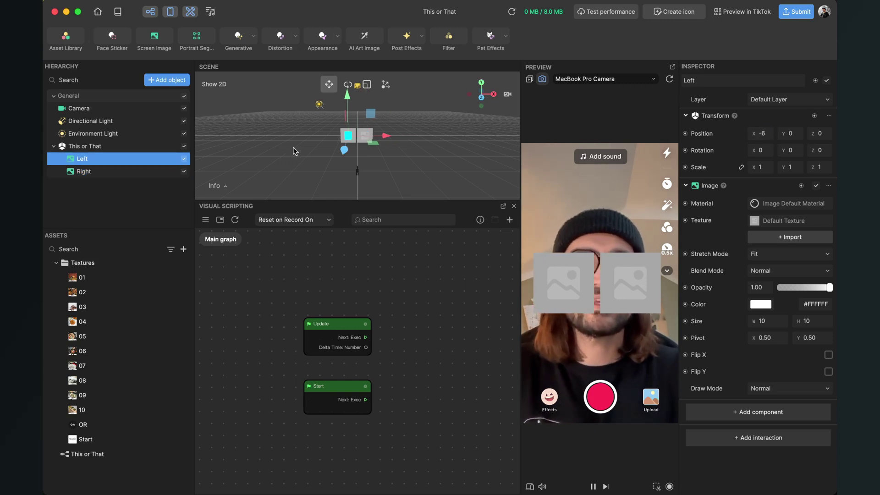
left_click(94, 171)
left_click(763, 136)
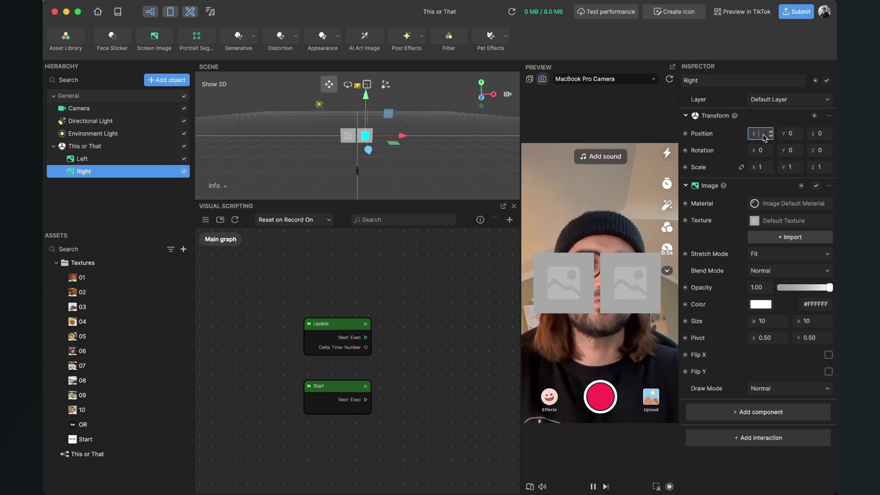
type("6")
key("Return")
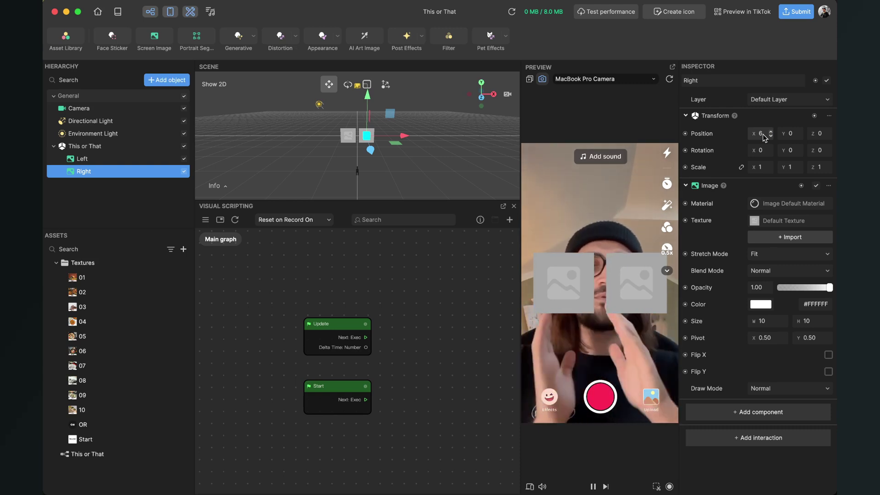
left_click(102, 200)
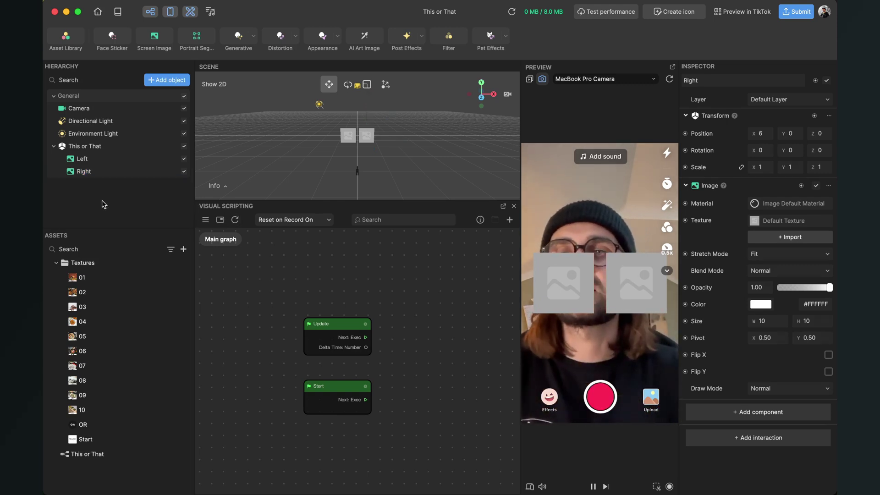
Step: Add a Scene Object under This or That and rename it 'In Game'
left_click(170, 82)
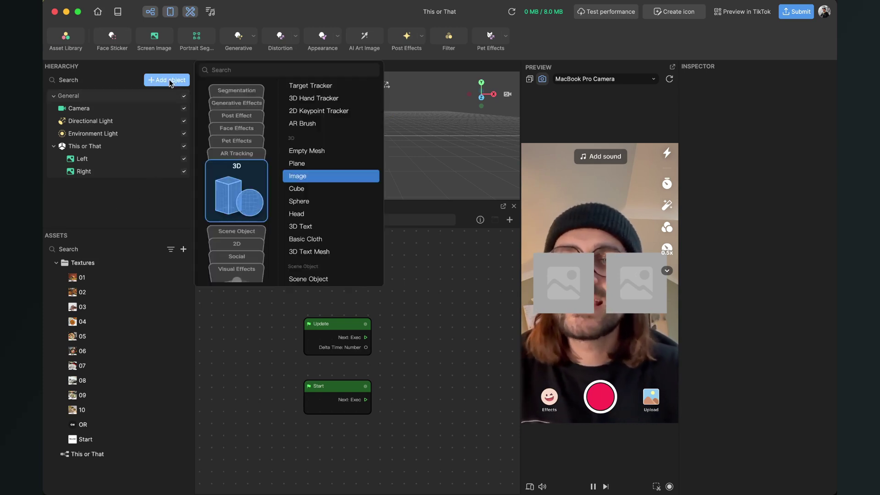
scroll(305, 208, "down", 5)
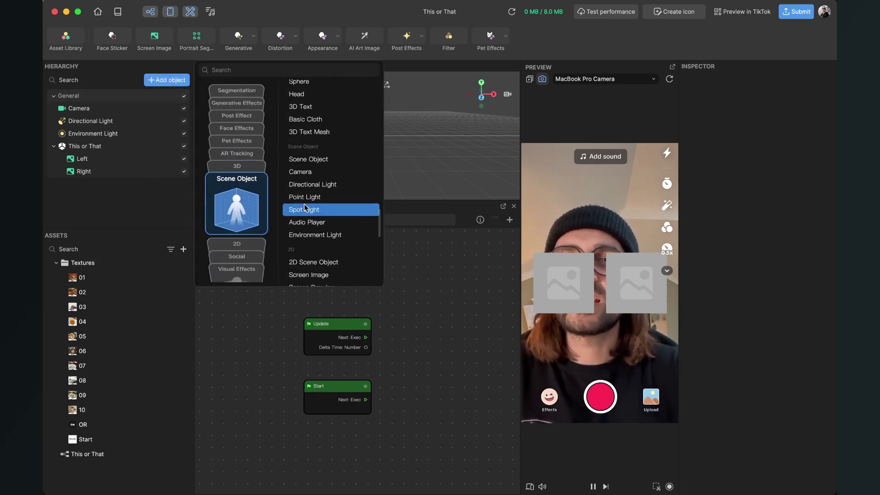
left_click(313, 163)
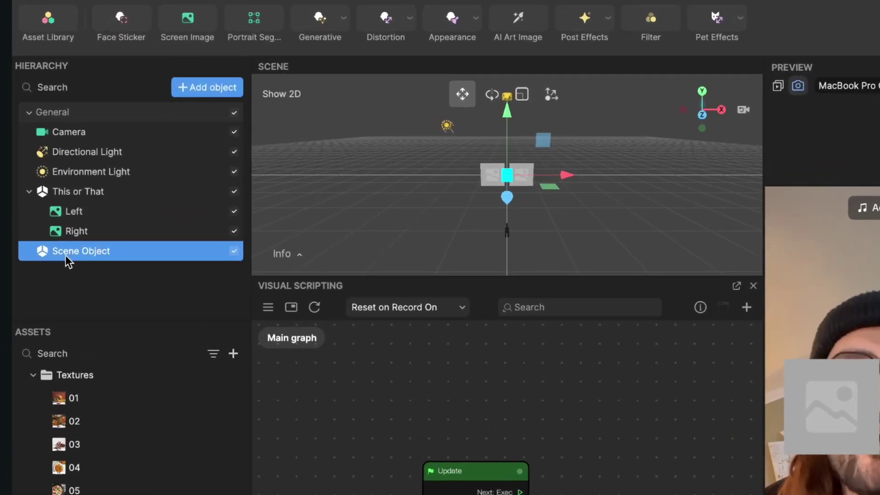
left_click_drag(62, 252, 87, 191)
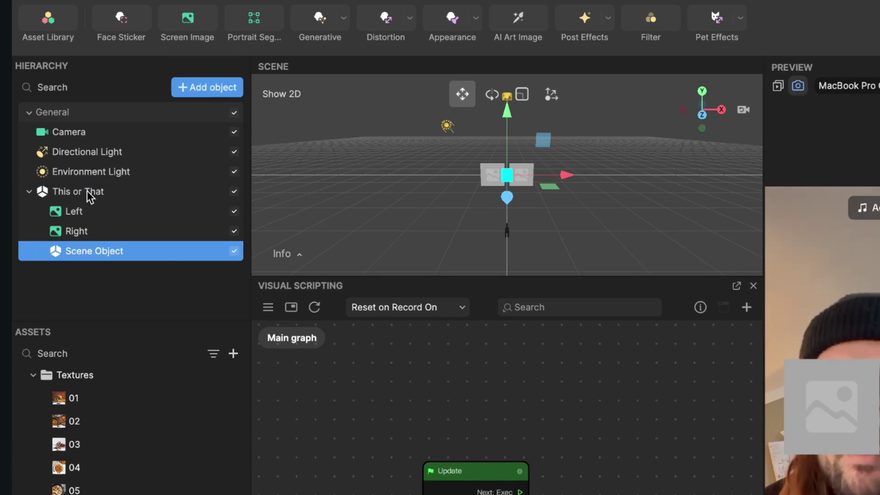
right_click(91, 248)
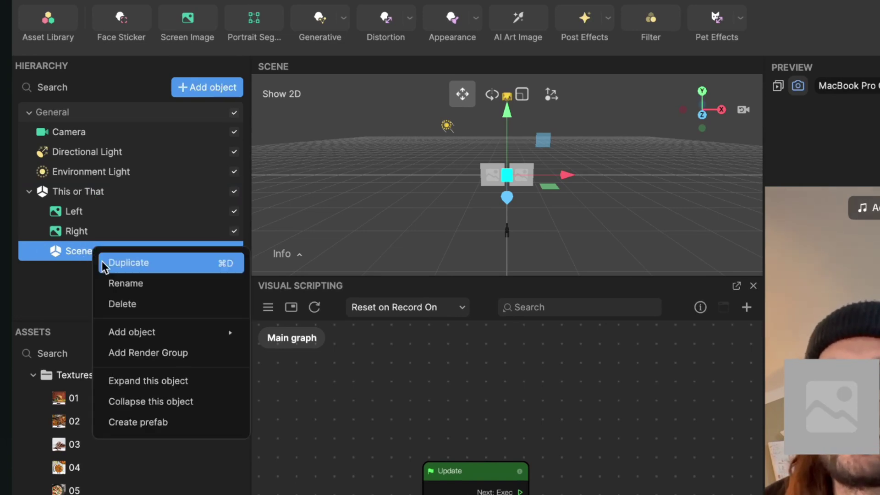
left_click(125, 282)
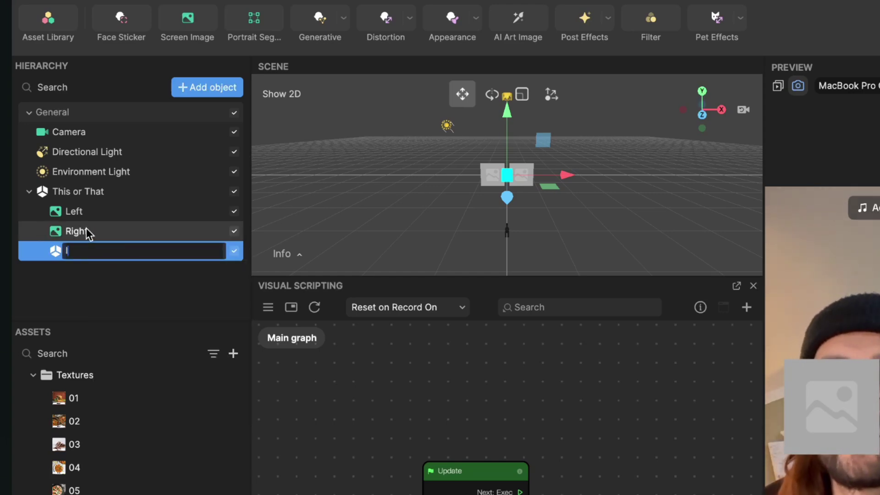
type("In Game")
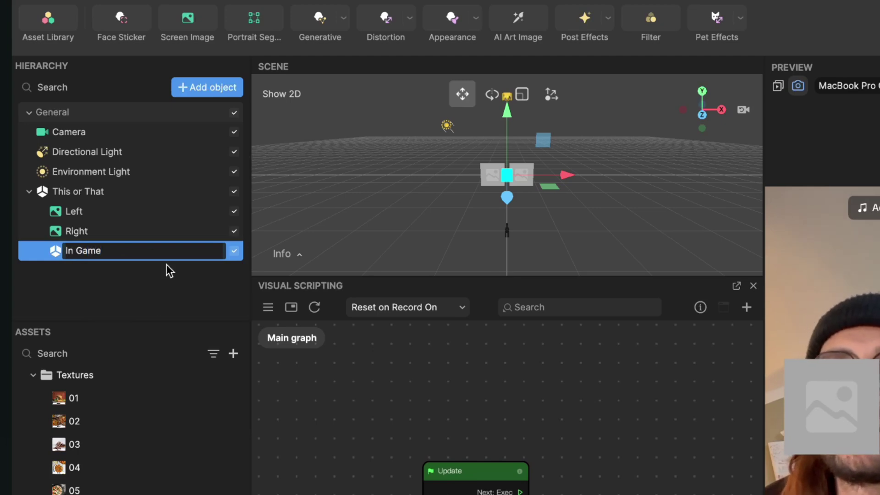
left_click(125, 319)
Step: Move Left and Right into In Game and collapse the group
left_click(87, 228)
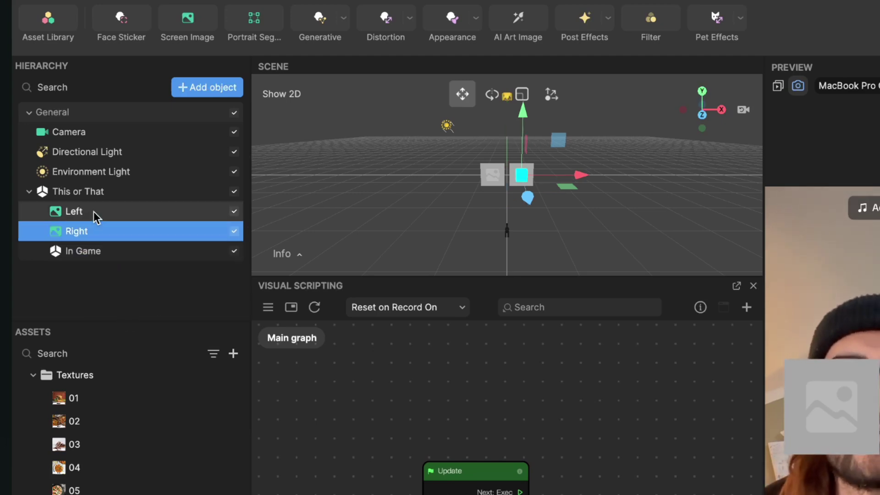
left_click(94, 211, "shift")
left_click_drag(93, 210, 91, 257)
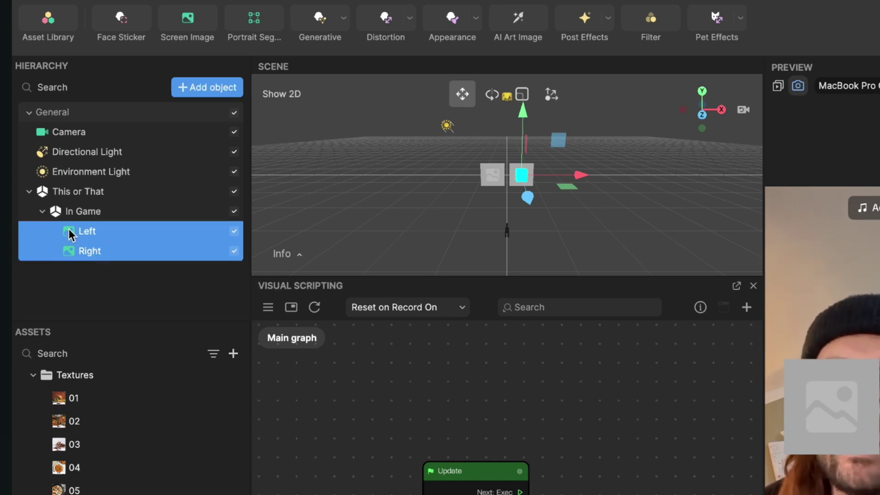
left_click(42, 212)
left_click(42, 212)
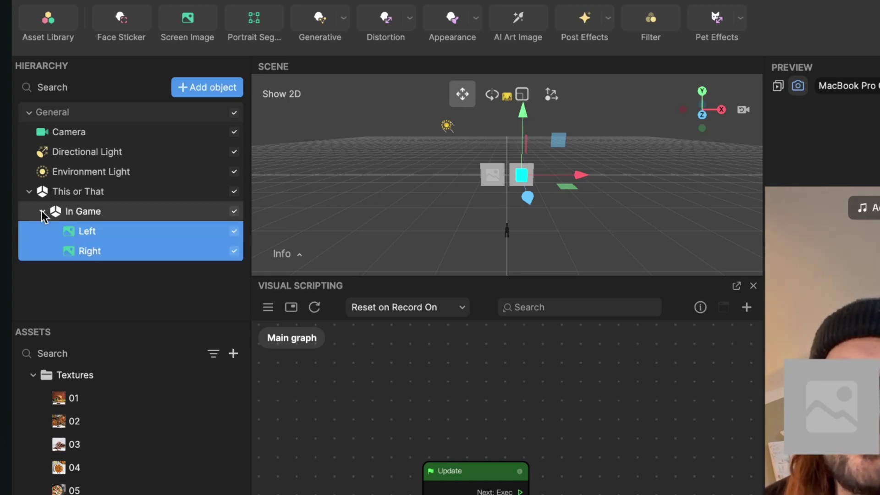
left_click(42, 211)
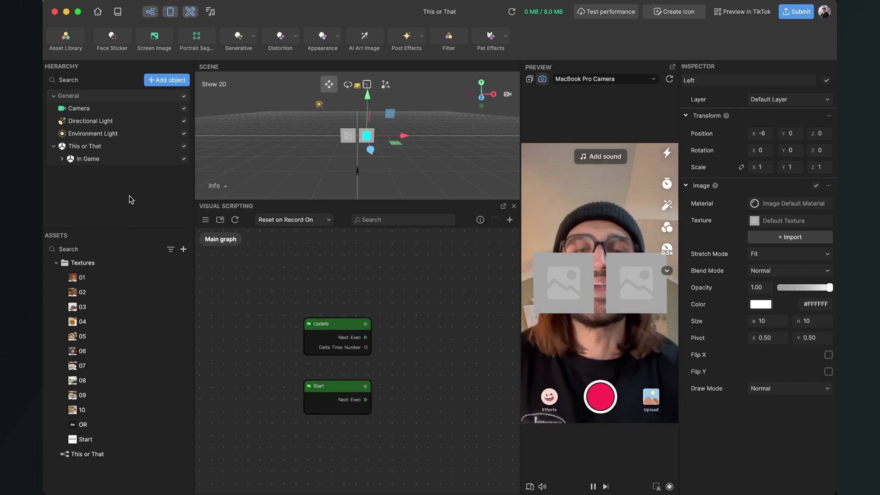
Step: Add a new Image under This or That and rename it 'Start'
left_click(156, 81)
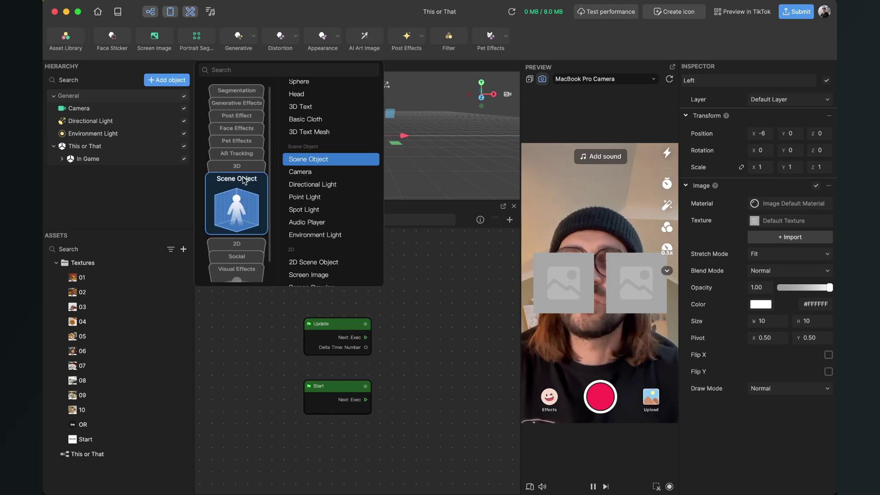
left_click(239, 157)
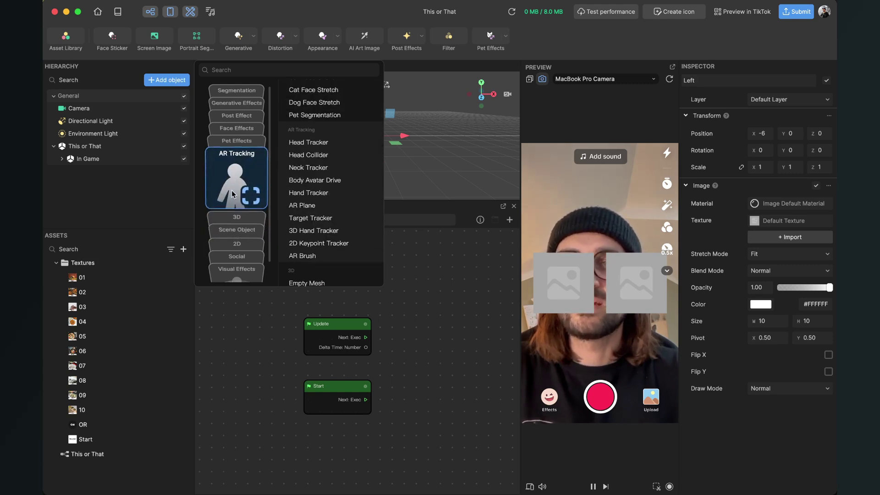
left_click(236, 220)
left_click(309, 176)
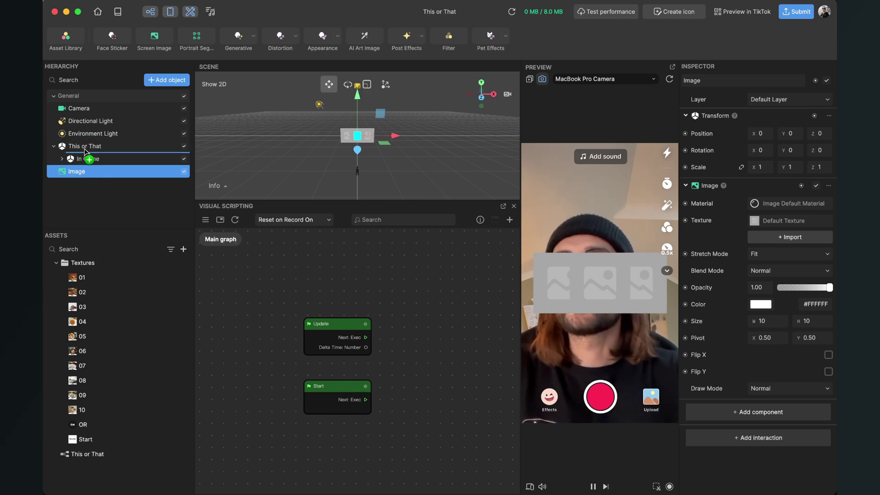
left_click_drag(79, 149, 78, 149)
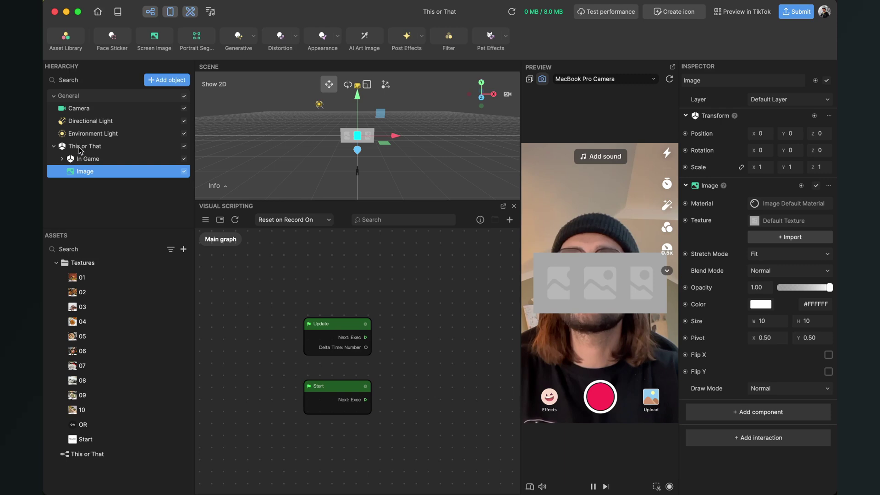
right_click(85, 177)
left_click(110, 197)
type("S")
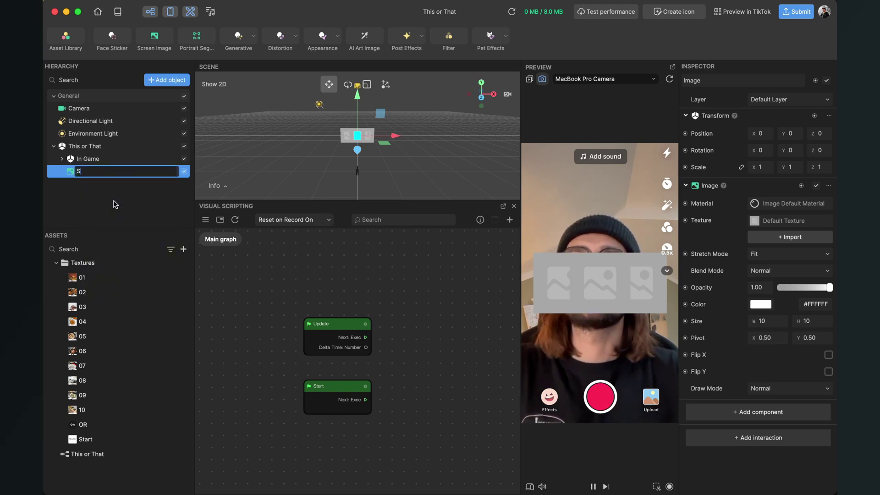
type("tart")
key("Return")
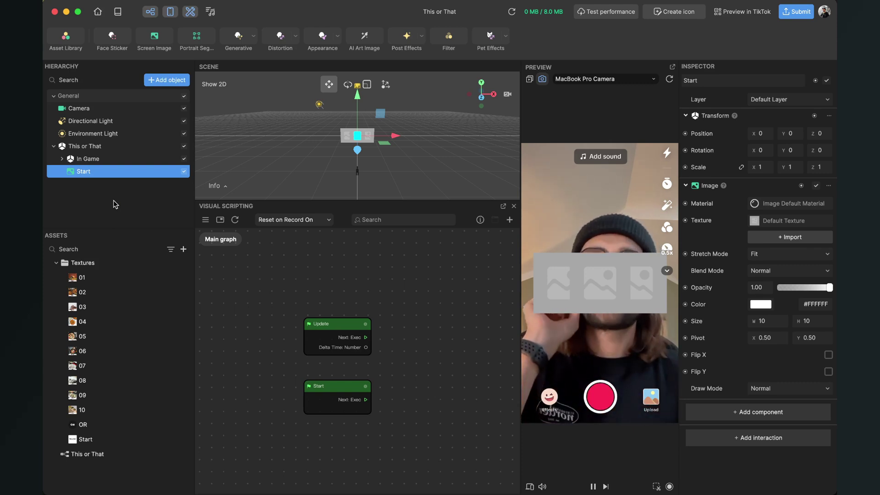
left_click(114, 204)
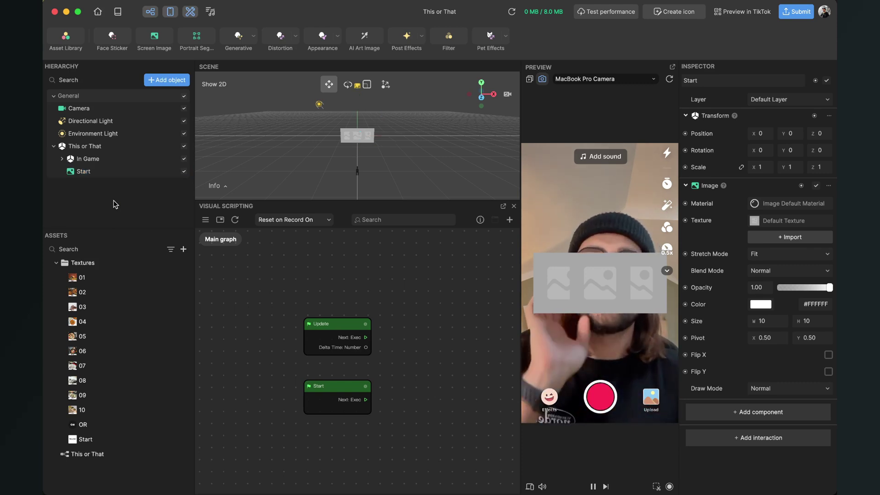
Step: Assign the Start texture to the Start image object
left_click(85, 172)
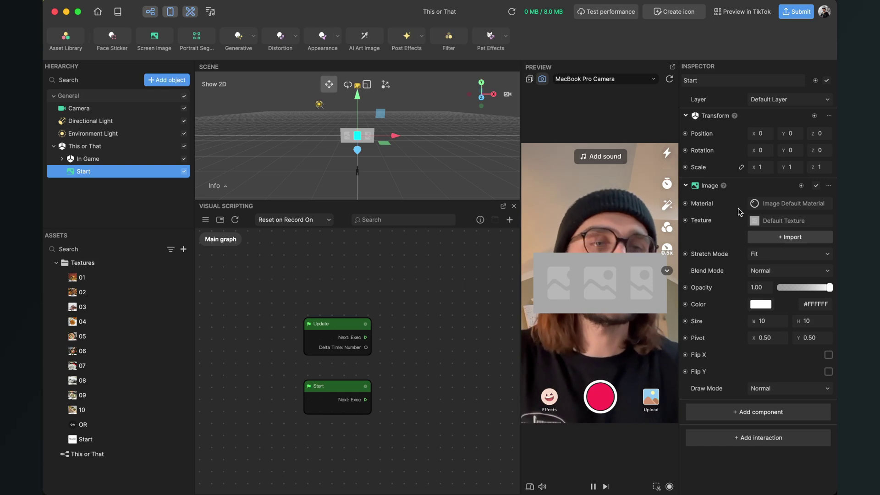
left_click(781, 220)
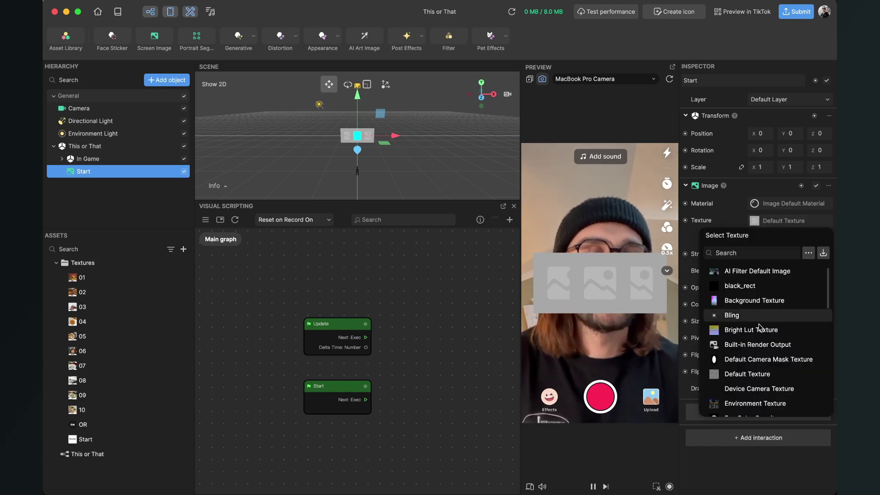
scroll(758, 324, "down", 10)
left_click(737, 409)
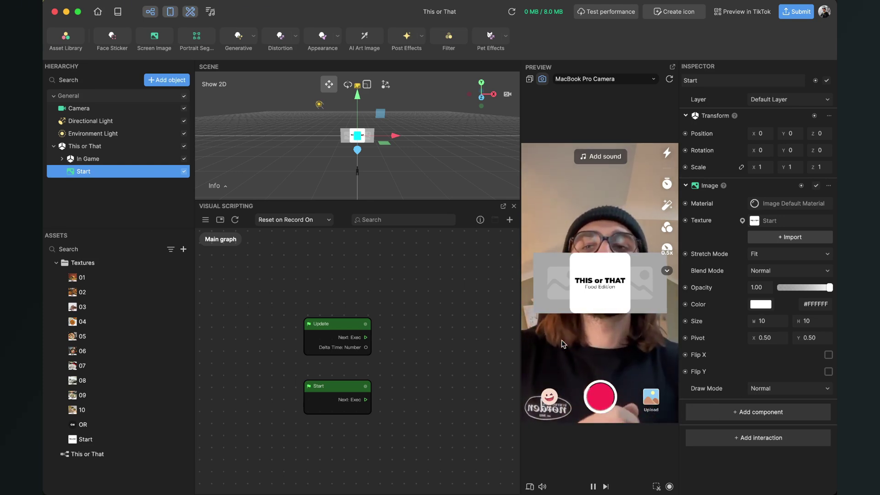
left_click(147, 190)
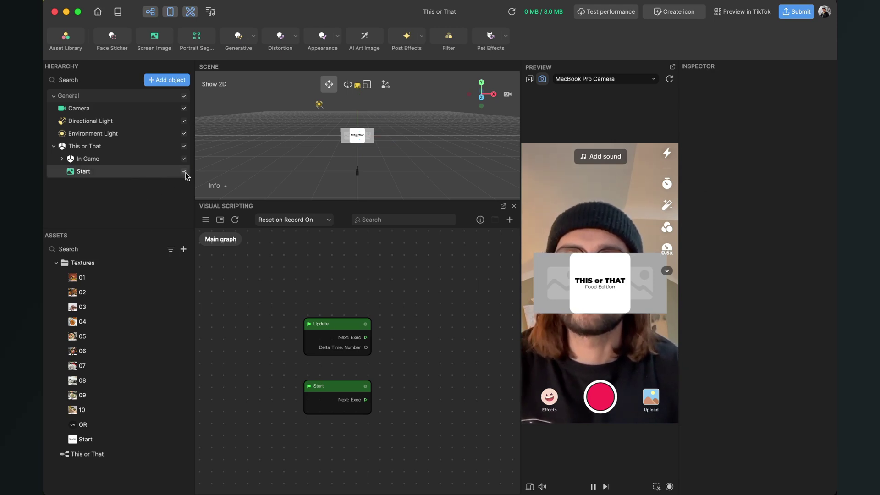
Step: Hide the Start title card by unchecking its visibility box
left_click(185, 171)
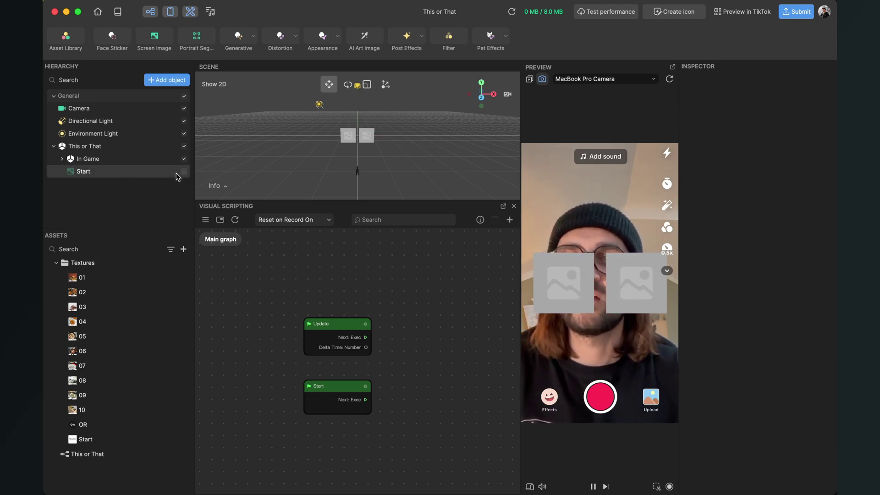
left_click(184, 171)
left_click(185, 172)
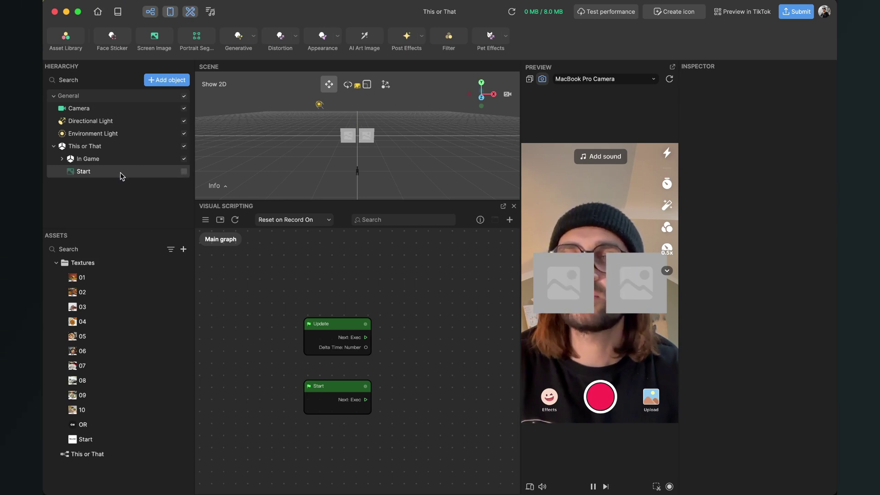
Step: Duplicate the Start object and rename the copy to End
right_click(120, 173)
left_click(102, 199)
left_click(102, 199)
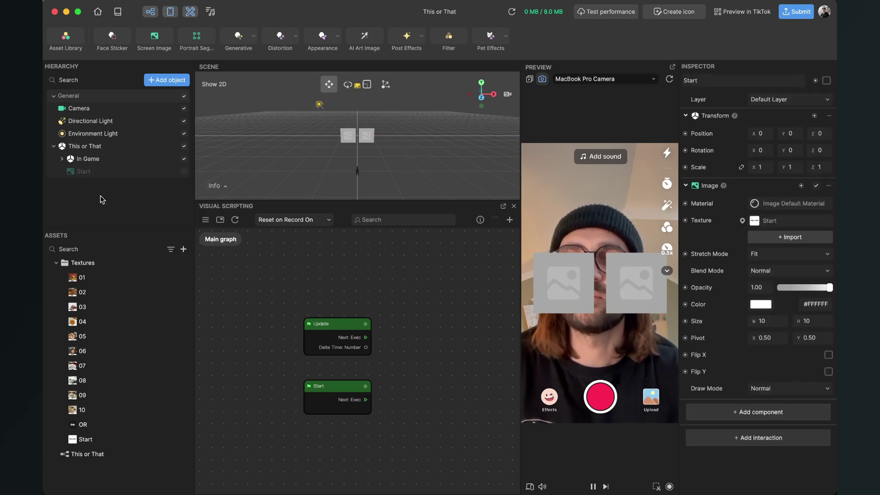
right_click(92, 173)
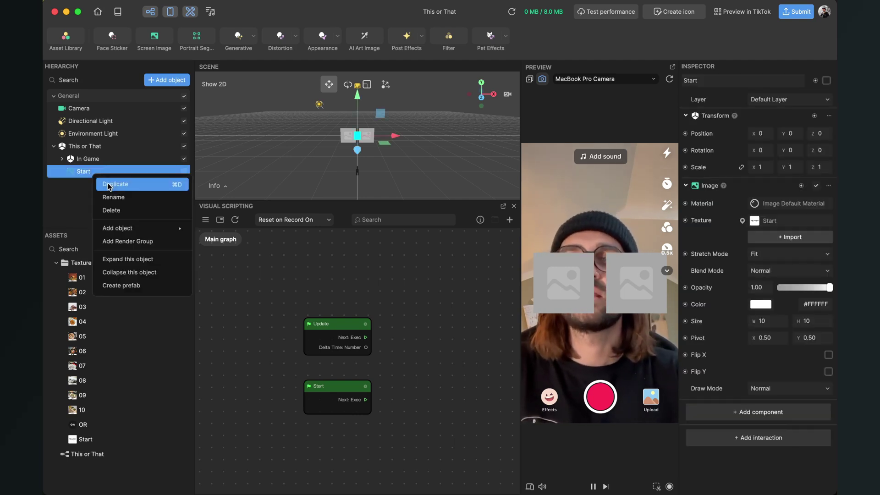
left_click(94, 185)
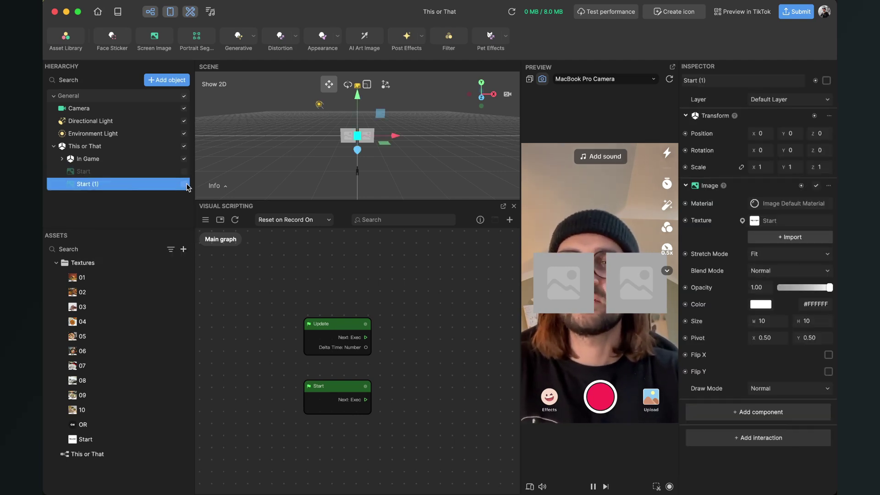
right_click(95, 188)
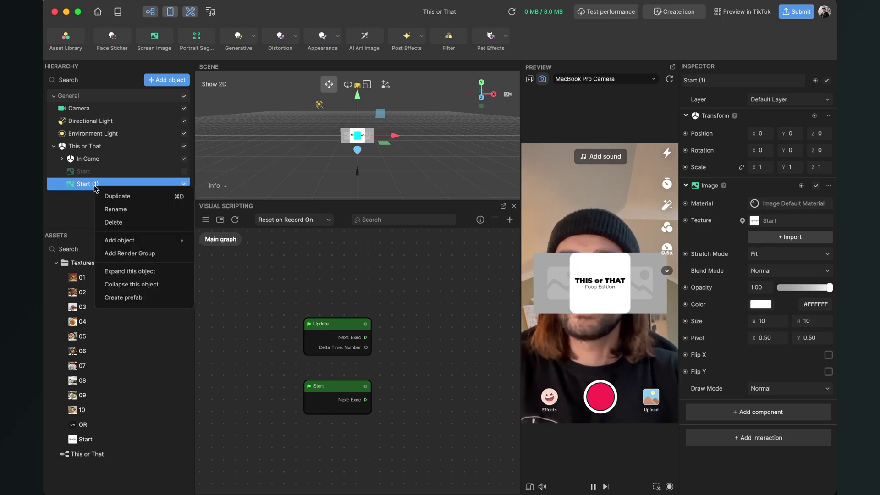
left_click(127, 207)
type("End")
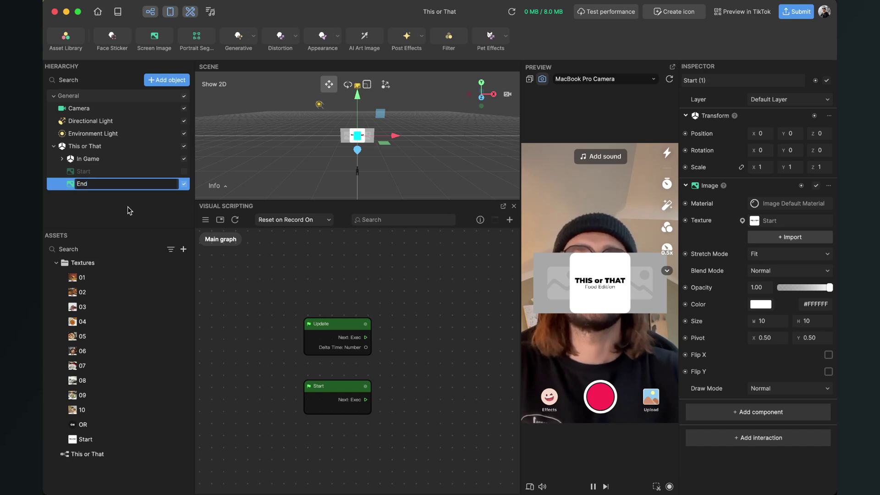
key("Return")
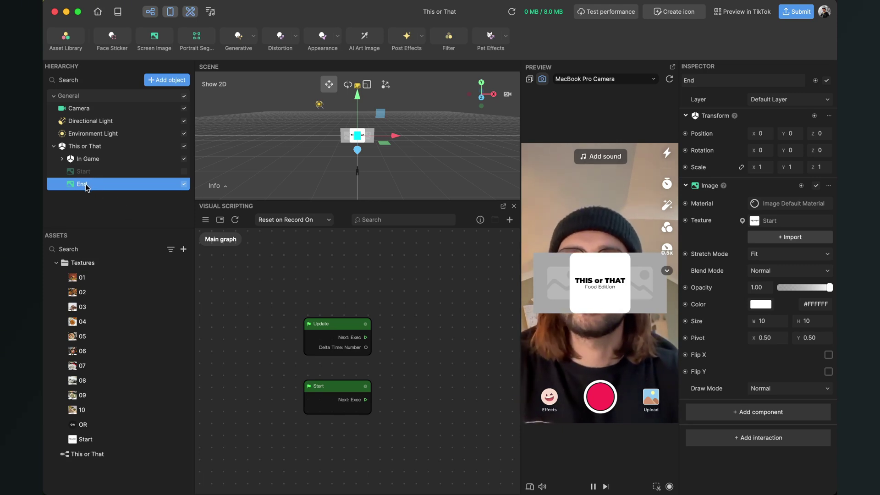
Step: Set the End image's texture to Default Texture
left_click(777, 219)
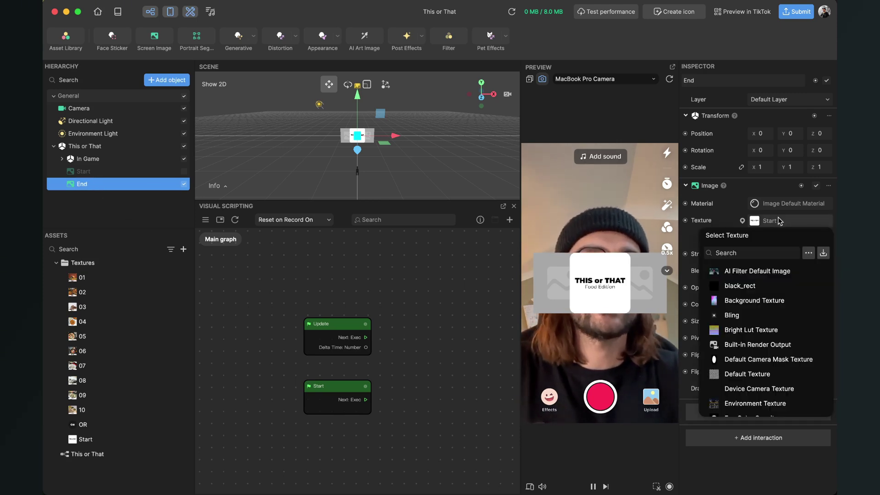
scroll(752, 339, "down", 5)
scroll(751, 344, "up", 10)
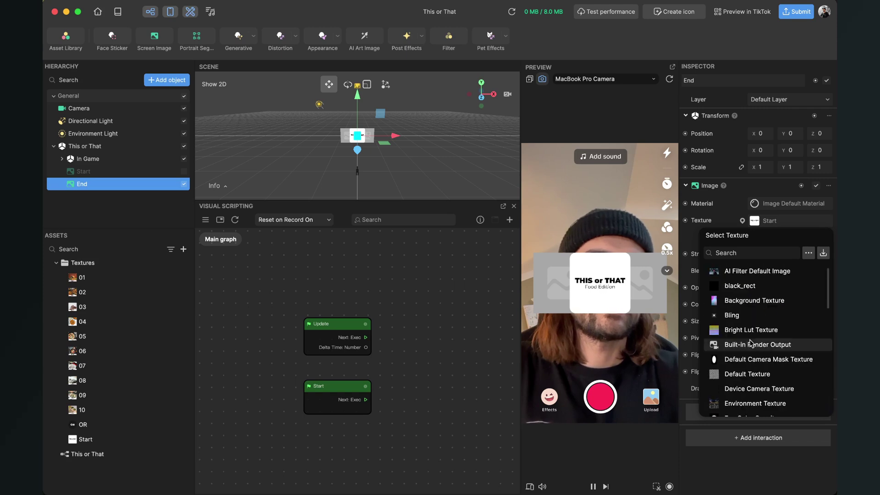
scroll(753, 326, "down", 1)
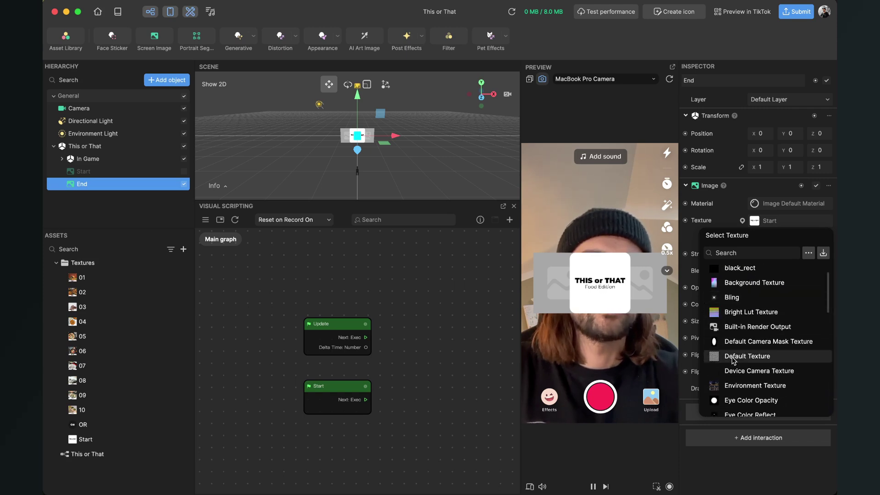
left_click(735, 359)
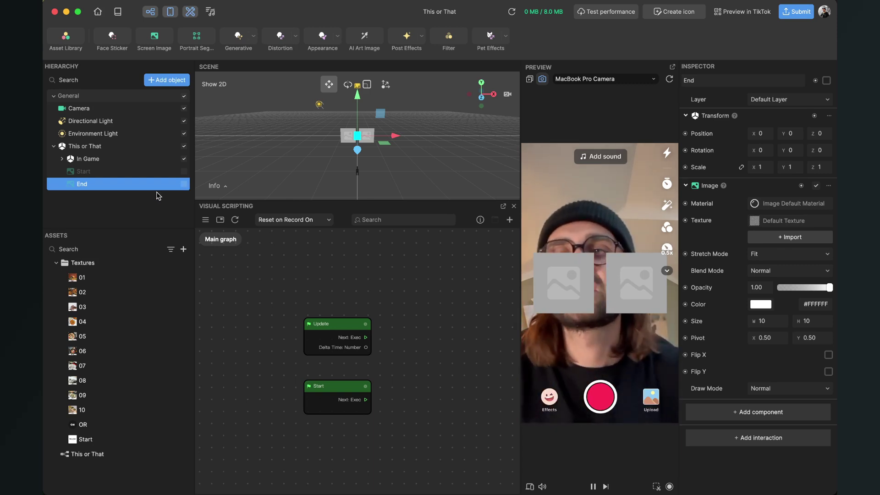
Step: Add a 3D Image object, move it into In Game, and rename it OR
left_click(174, 82)
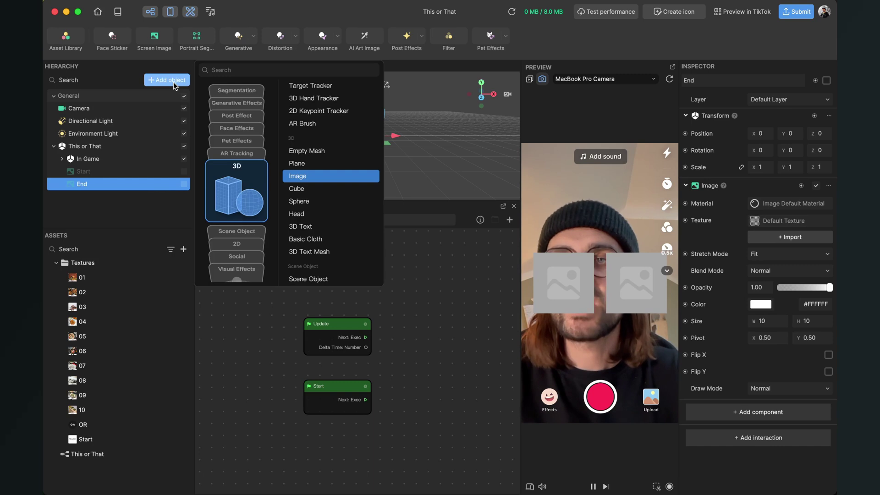
left_click(294, 177)
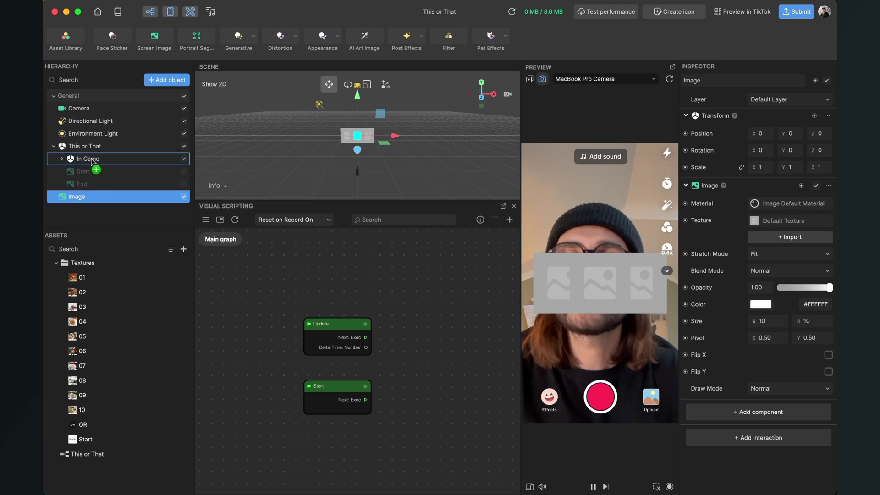
left_click_drag(91, 160, 92, 158)
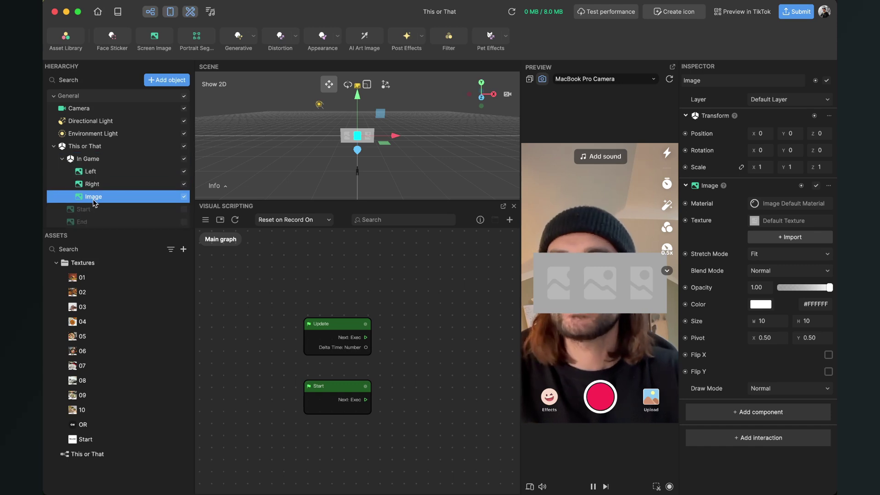
right_click(94, 203)
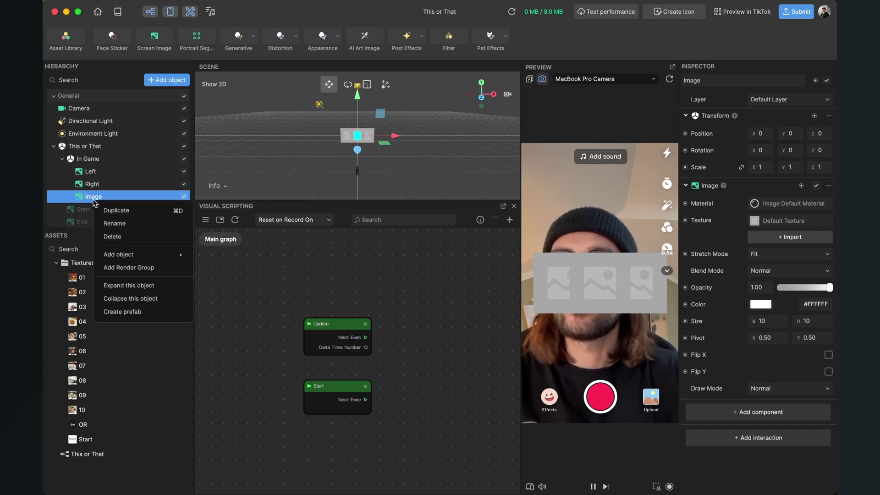
left_click(120, 223)
type("O")
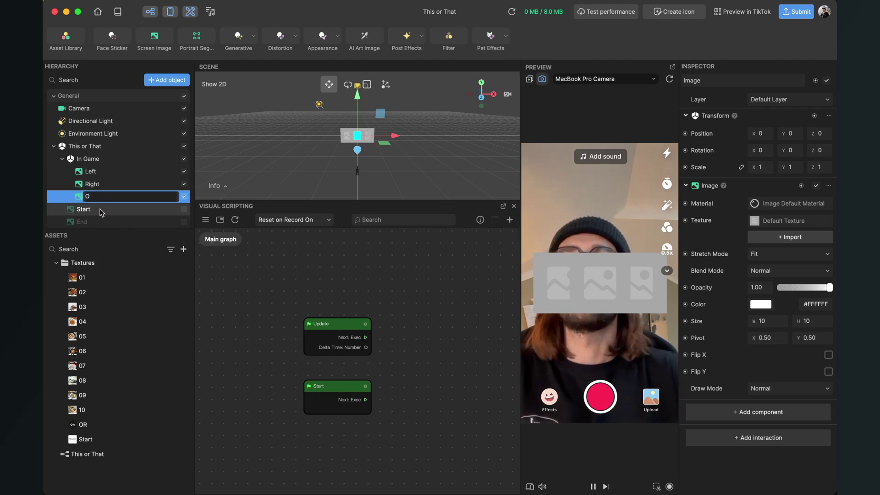
type("R")
key("Return")
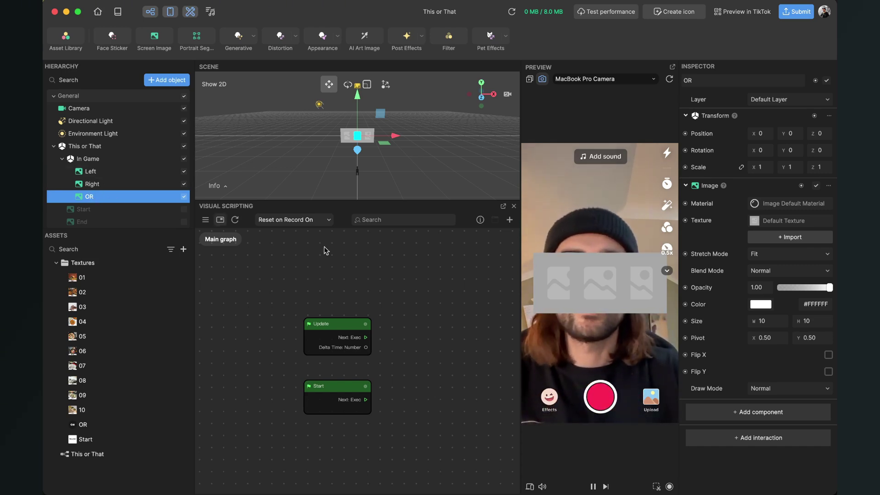
Step: Apply the OR texture to the OR image
left_click(765, 222)
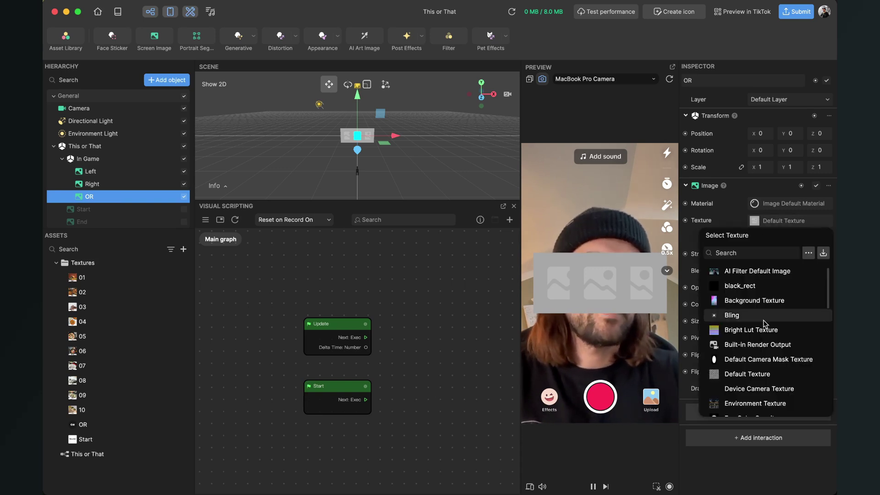
scroll(756, 318, "down", 5)
left_click(729, 395)
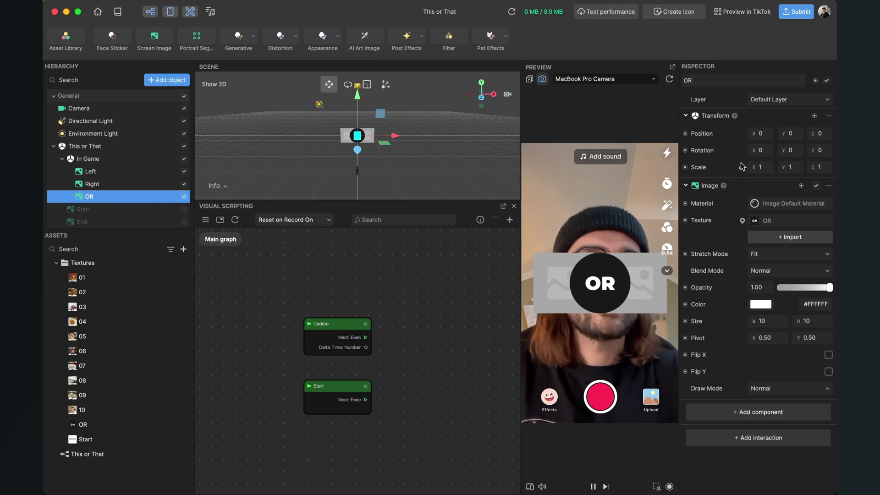
Step: Set the OR badge's scale to 0.4
left_click(765, 167)
type("0.")
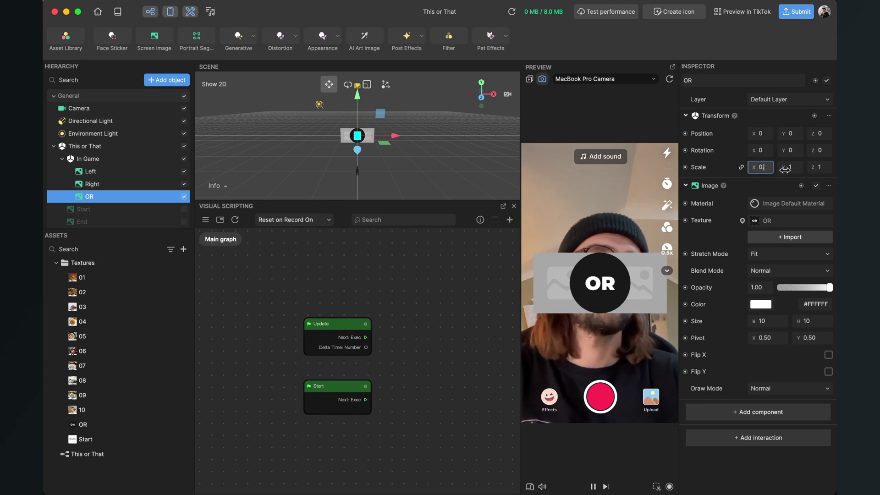
type("4")
key("Return")
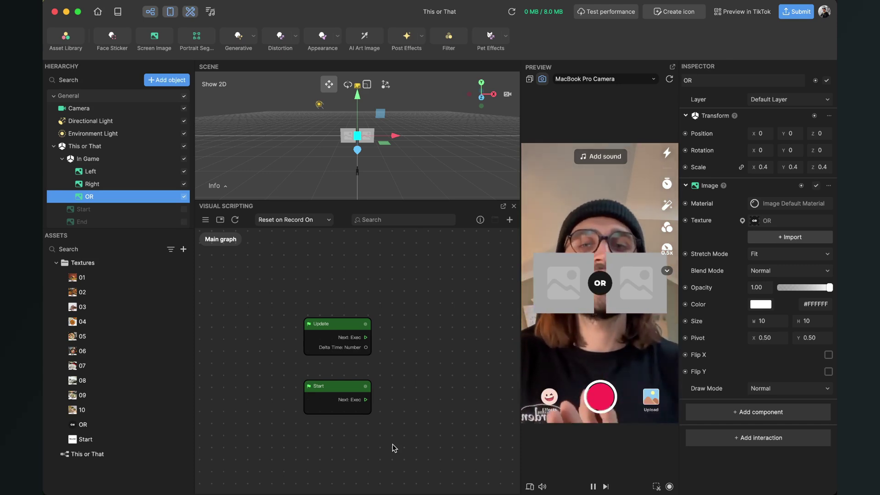
Step: Collapse the This or That groups and add a Face Effects > Face Binding object
left_click(63, 159)
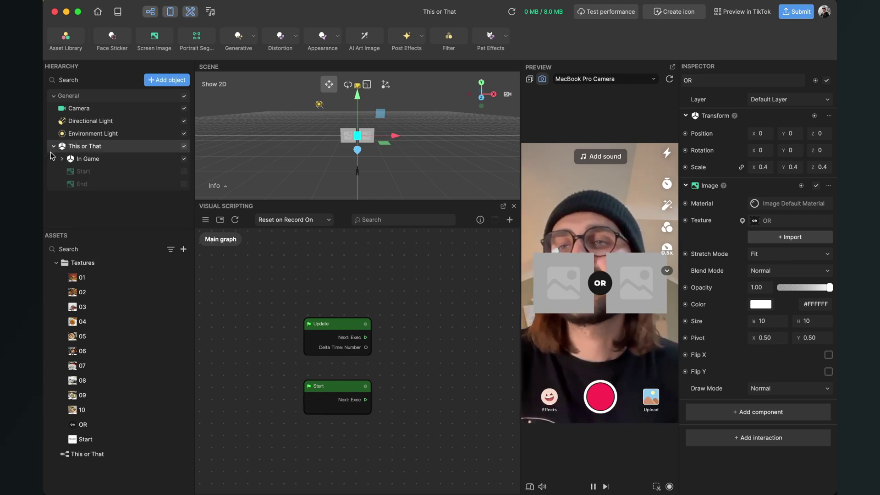
left_click(54, 147)
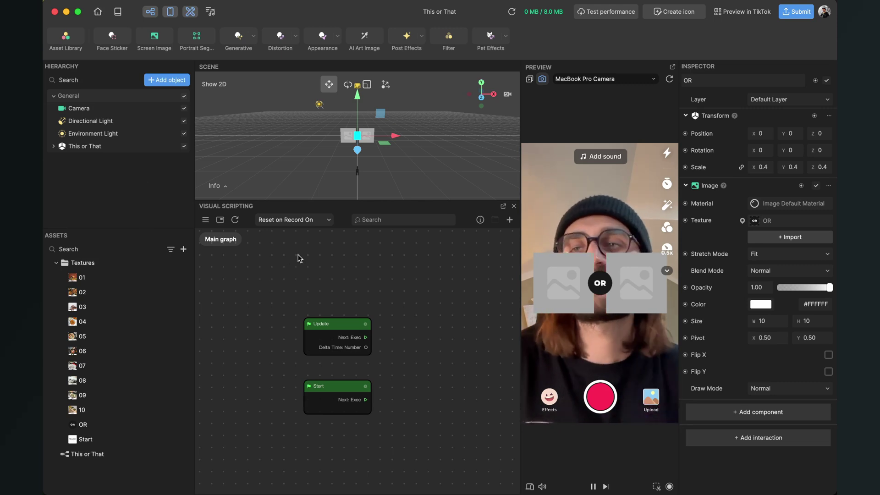
left_click(163, 81)
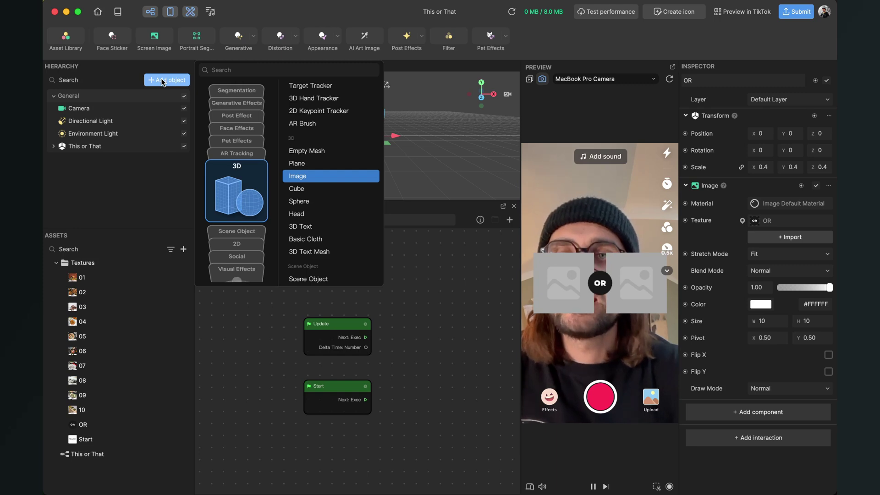
scroll(202, 94, "up", 5)
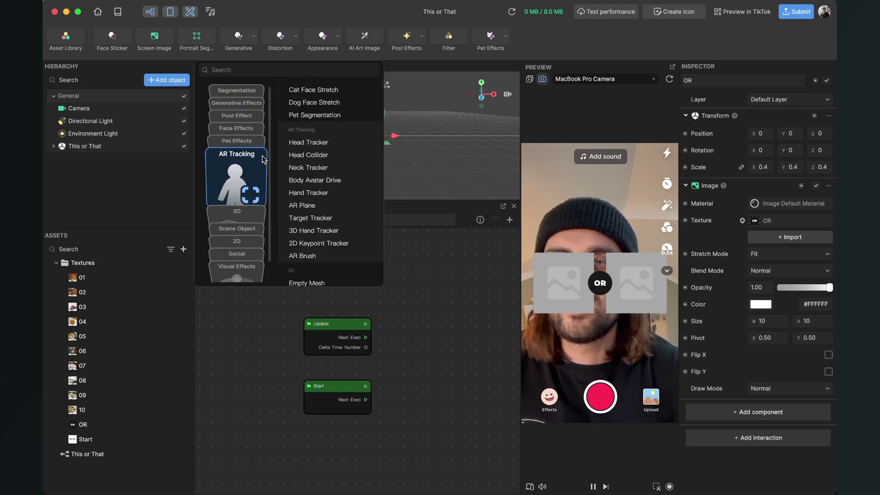
left_click(253, 133)
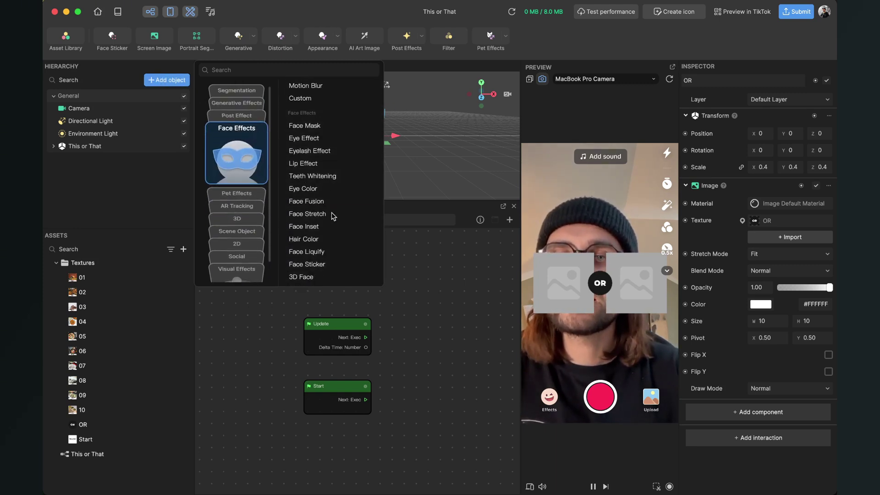
left_click(333, 214)
scroll(333, 216, "down", 2)
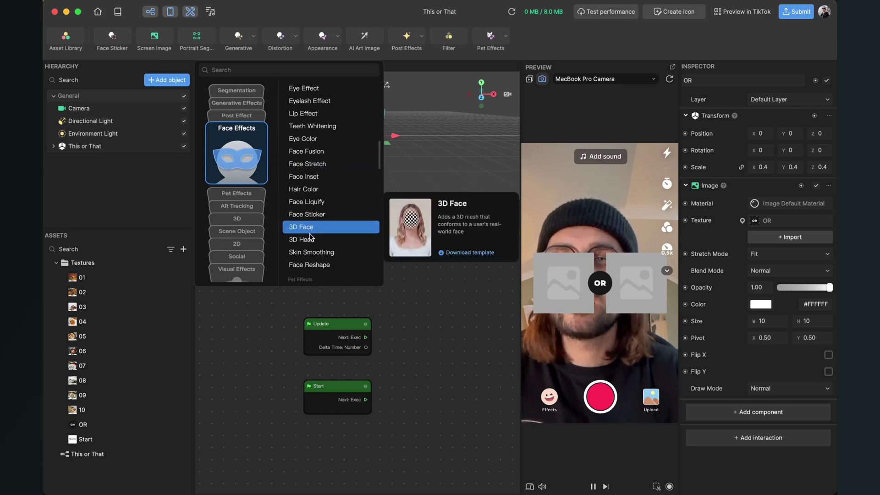
left_click(317, 215)
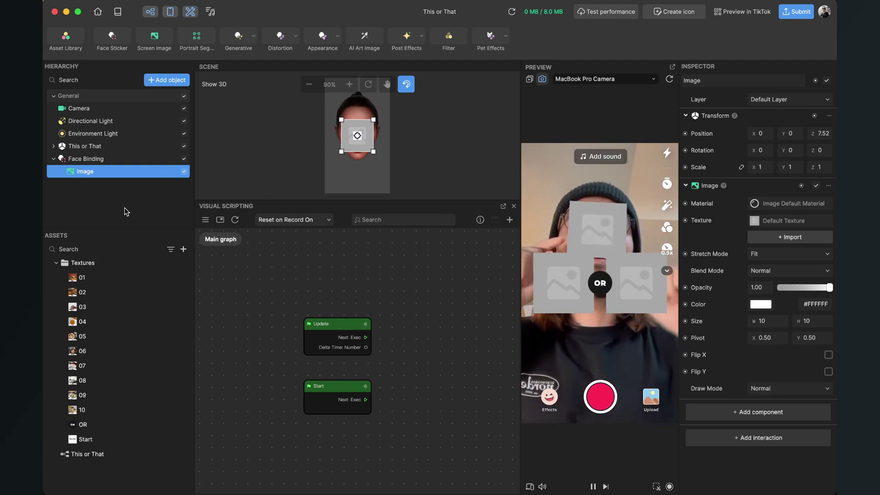
Step: Delete the placeholder Image inside Face Binding
left_click(73, 160)
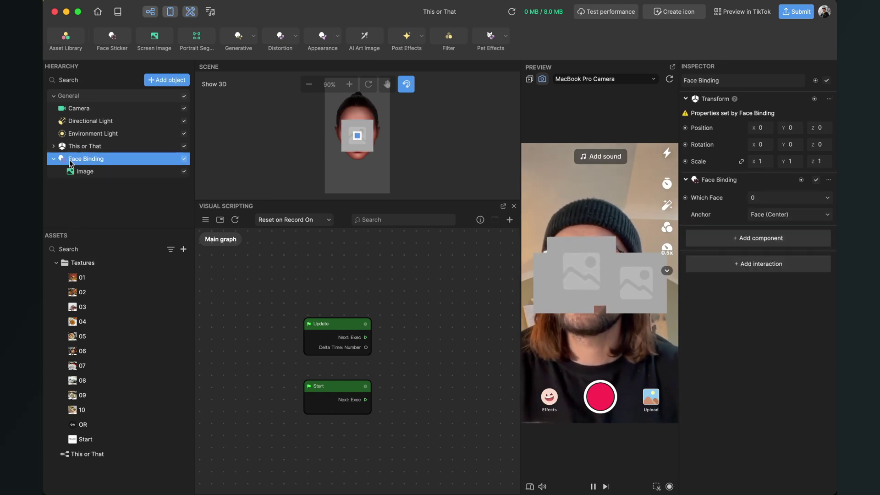
left_click(85, 171)
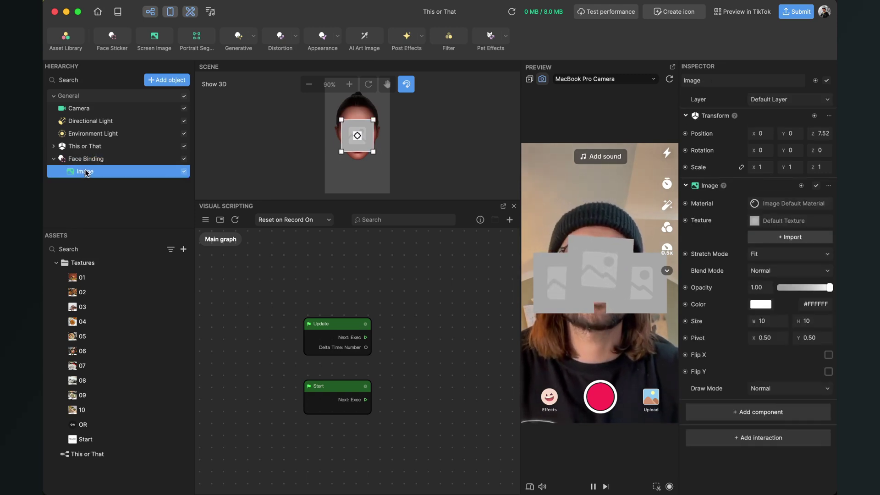
key("Delete")
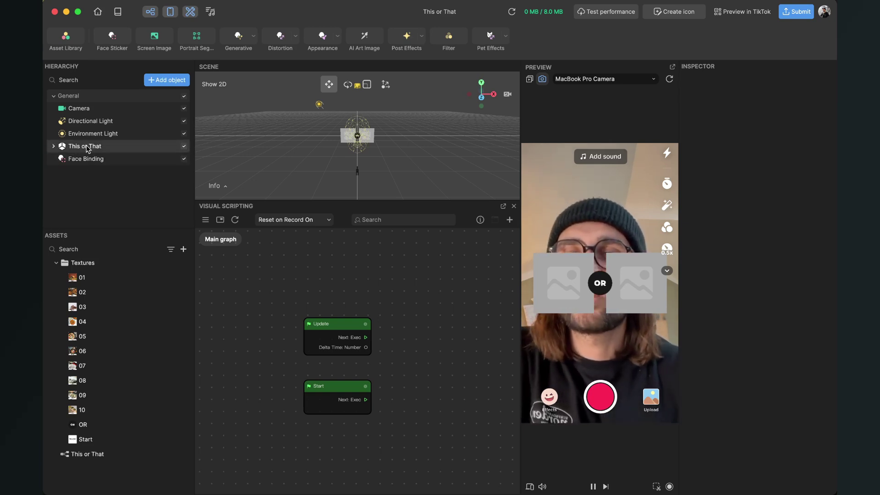
Step: Drag This or That under Face Binding and reorder the OR badge within In Game
left_click_drag(89, 150, 82, 163)
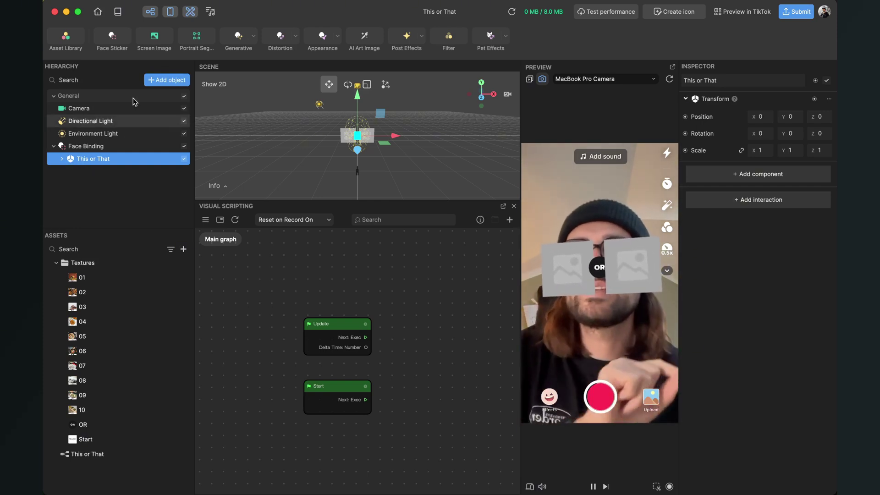
left_click(84, 96)
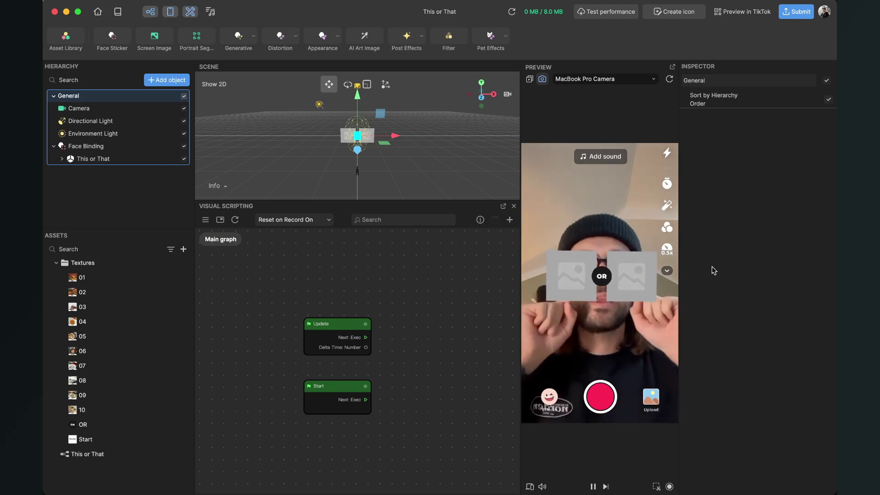
left_click(62, 159)
left_click(71, 171)
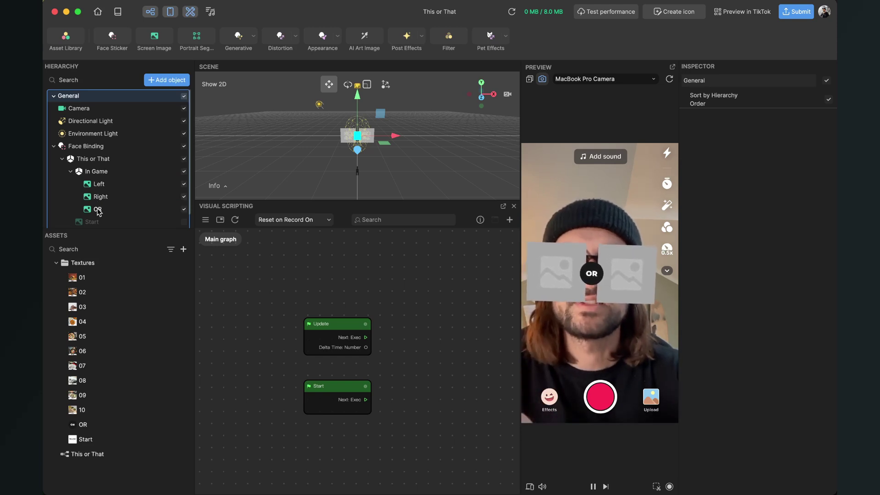
mouse_move(97, 210)
left_mouse_down()
mouse_move(102, 182)
mouse_move(103, 216)
left_mouse_up()
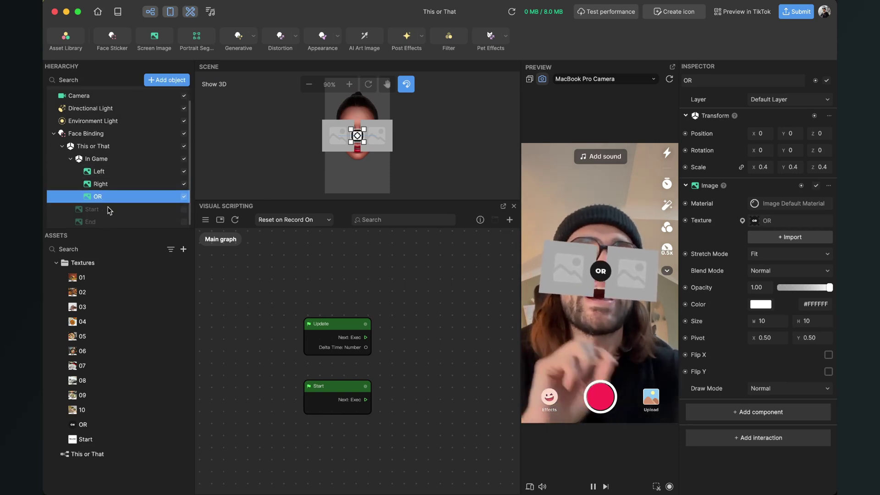
left_click(71, 159)
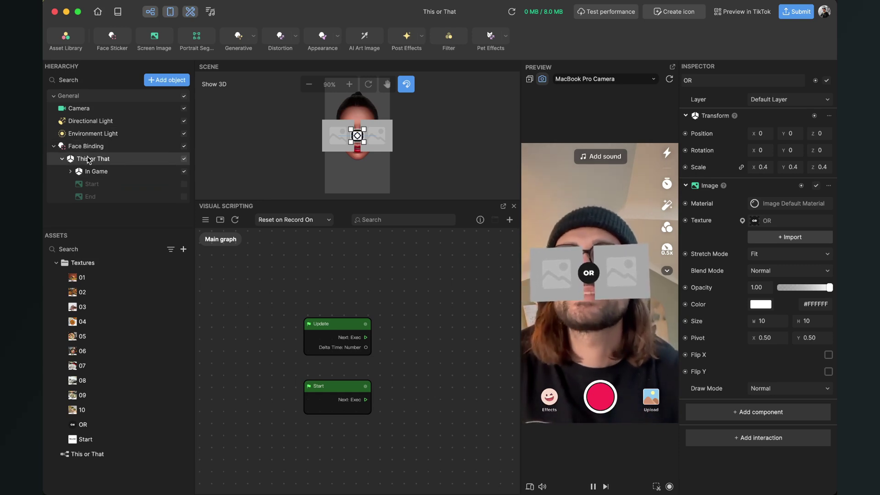
Step: Set This or That's Position Y to 12 and drop the This or That script into the graph
left_click(89, 160)
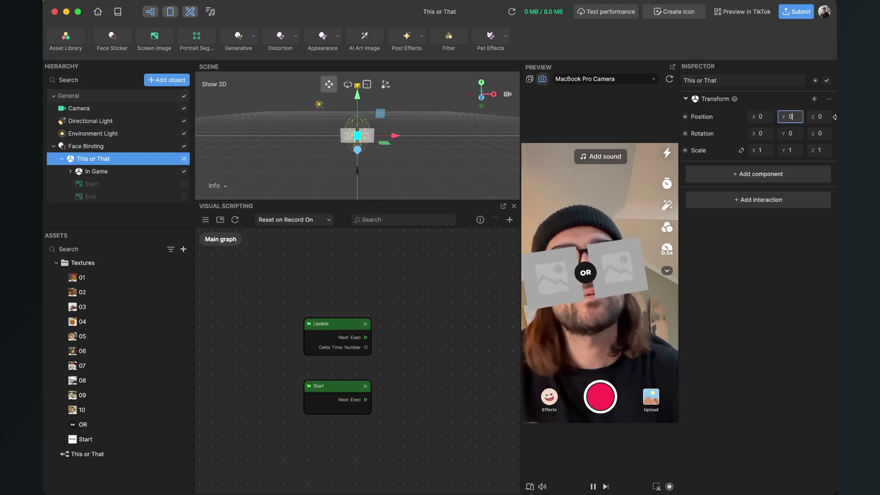
type("12")
key("Return")
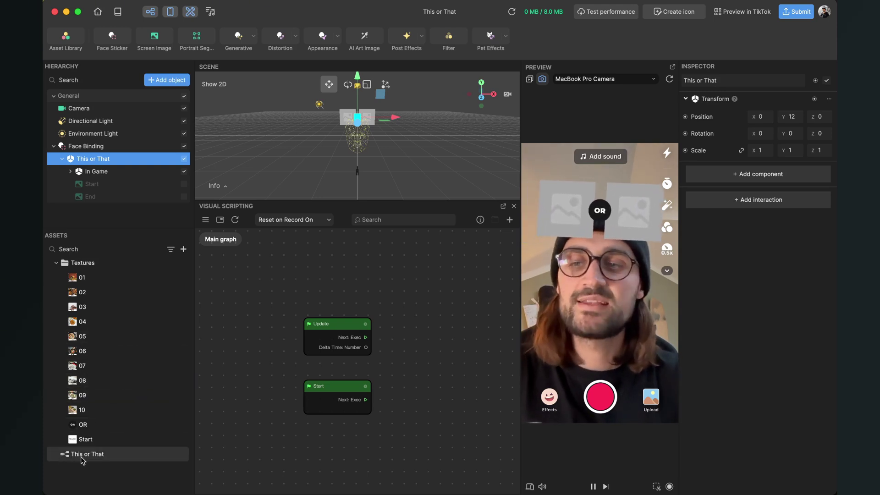
left_click_drag(79, 458, 413, 351)
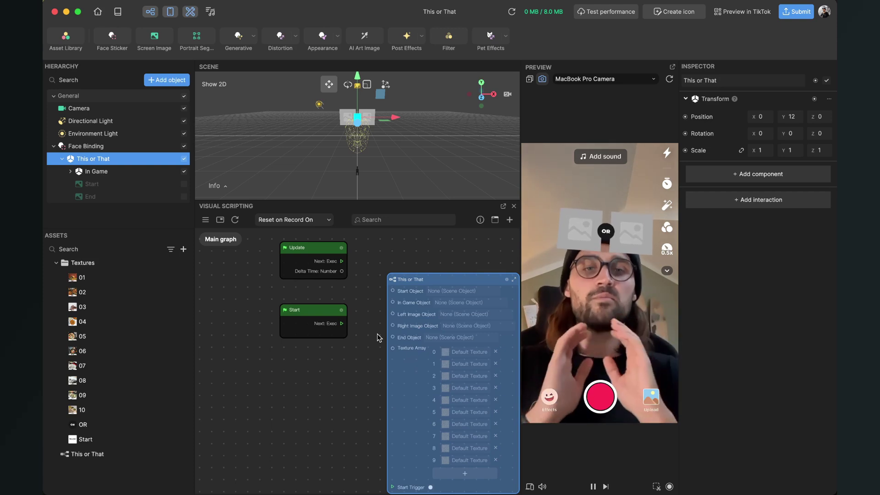
Step: Move the Update and Start nodes to the left of the This or That node
scroll(378, 334, "down", 3)
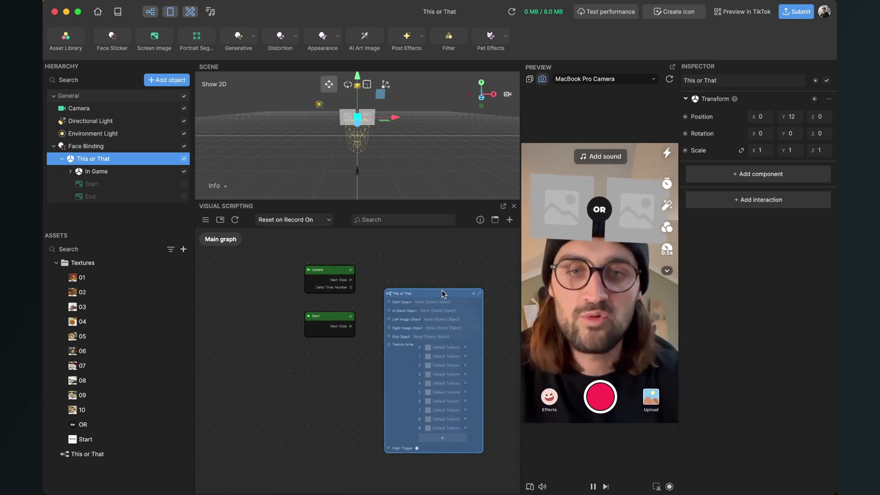
left_click_drag(454, 271, 448, 264)
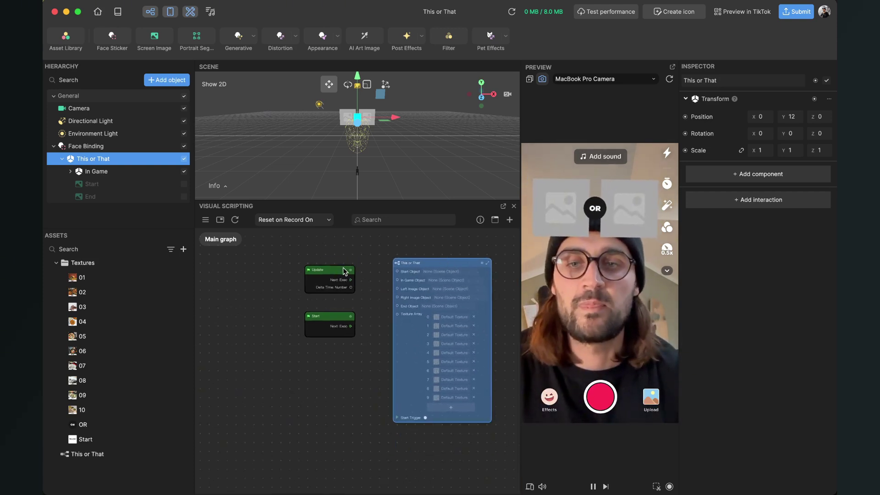
left_click_drag(343, 269, 284, 272)
left_click_drag(339, 317, 271, 316)
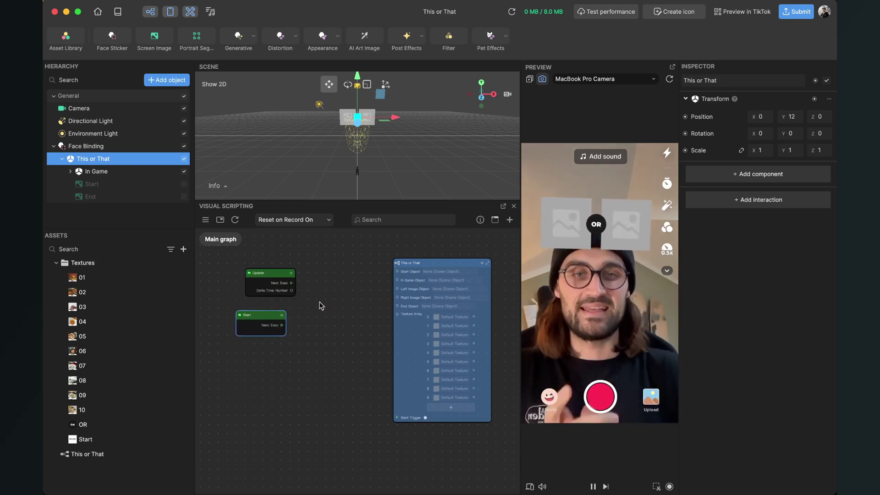
scroll(350, 267, "up", 3)
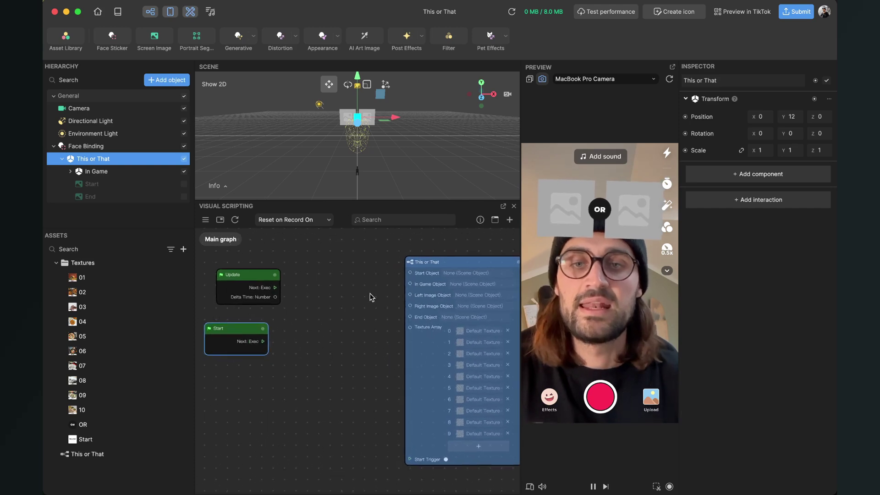
left_click_drag(370, 299, 304, 296)
scroll(342, 289, "up", 2)
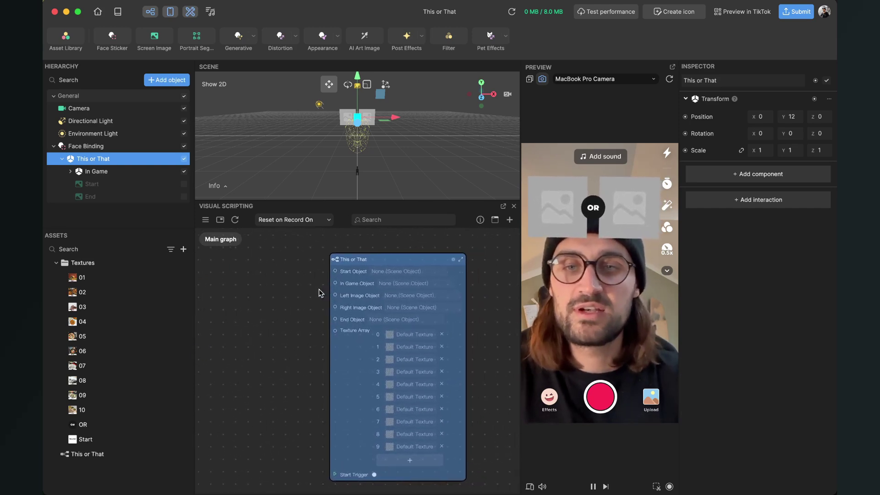
scroll(334, 275, "right", 3)
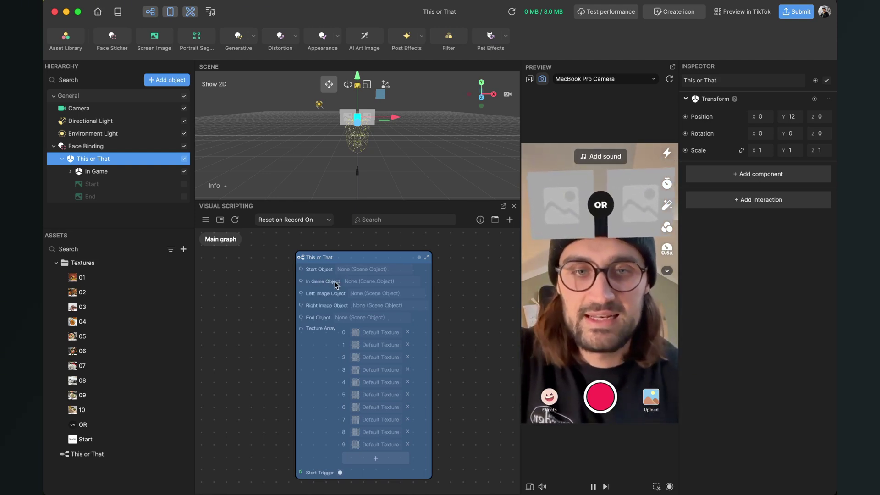
Step: Link the node's Start, In Game and Left Image slots to the Start, In Game and Left objects
left_click(343, 270)
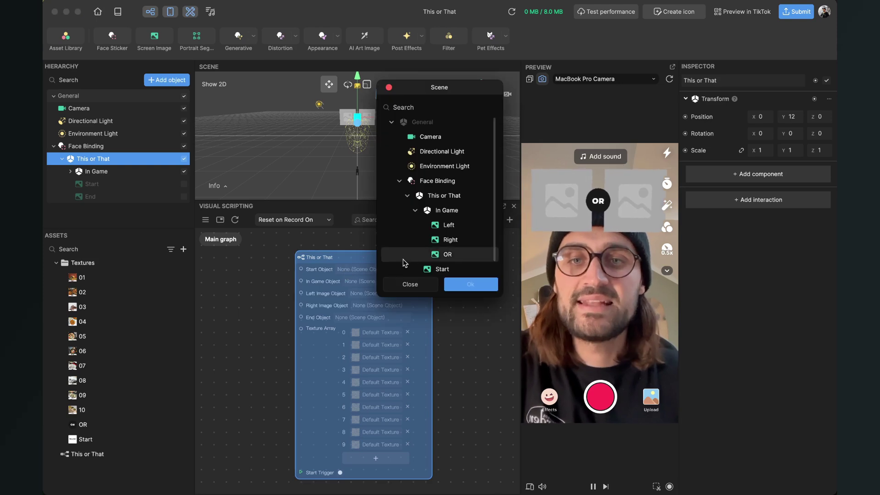
scroll(414, 258, "down", 1)
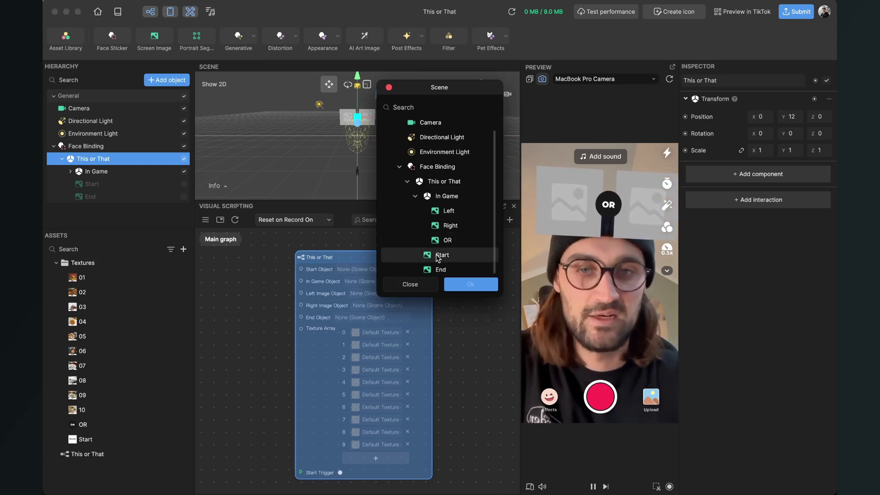
left_click(436, 255)
left_click(470, 284)
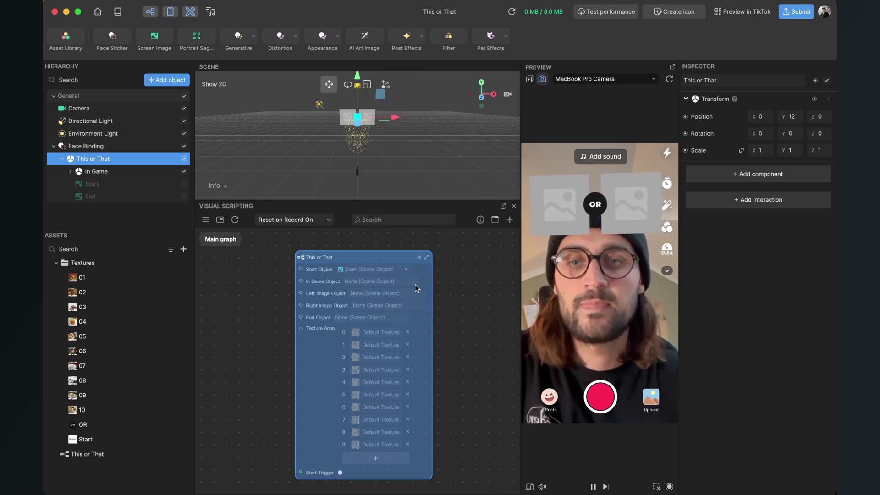
left_click(366, 284)
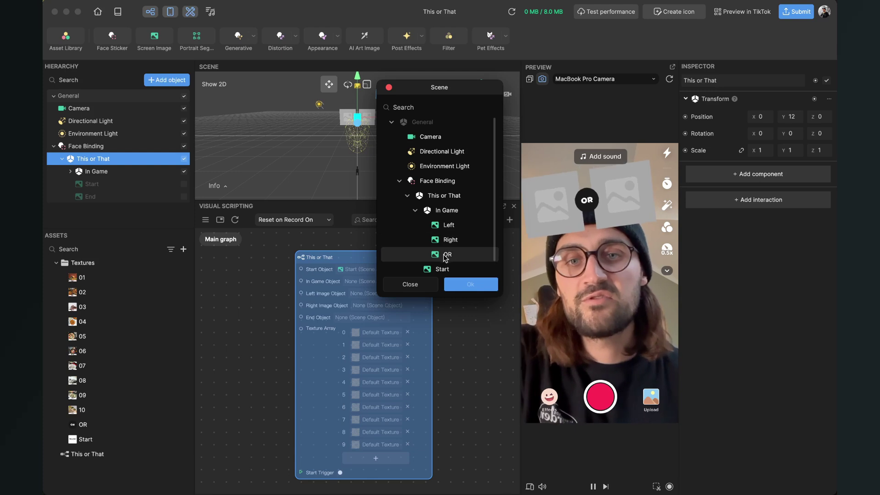
left_click(447, 210)
left_click(466, 283)
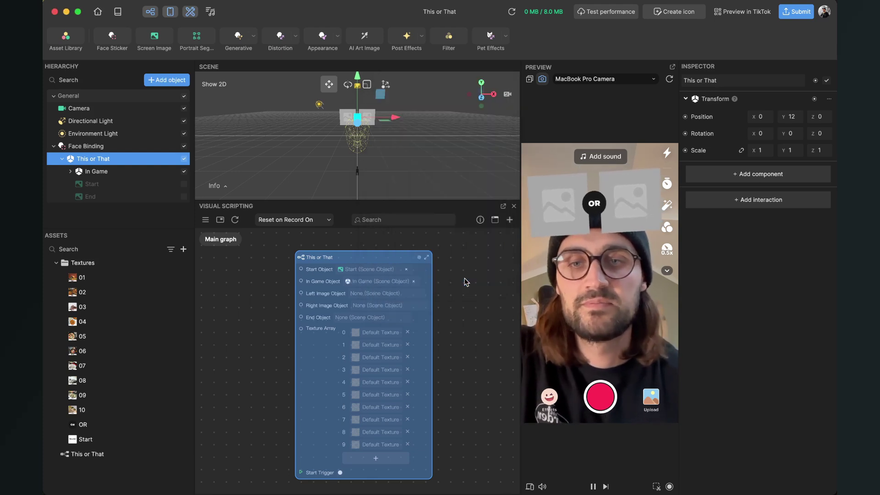
left_click(375, 293)
left_click(456, 225)
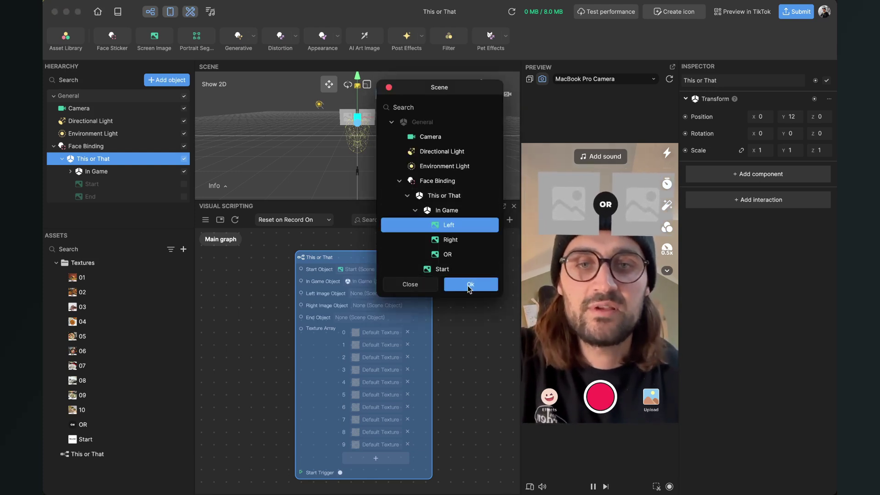
left_click(468, 284)
Step: Link the Right Image and End slots to the Right and End objects
left_click(391, 304)
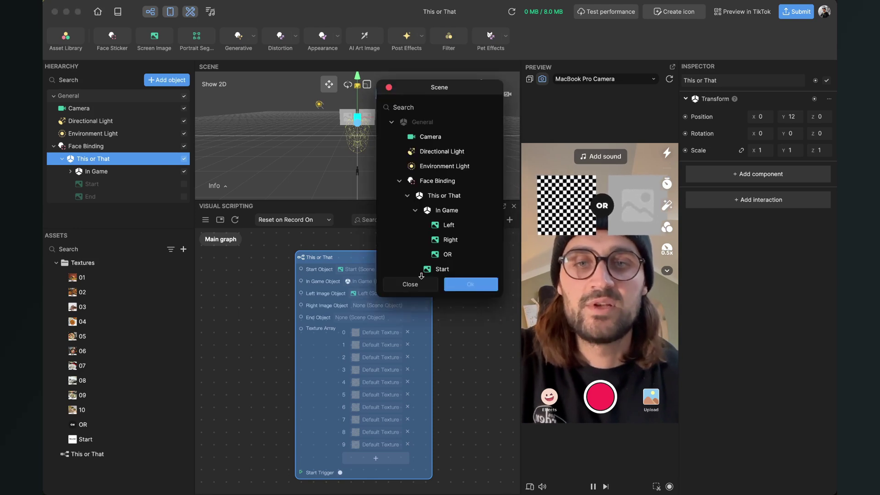
left_click(458, 238)
left_click(468, 284)
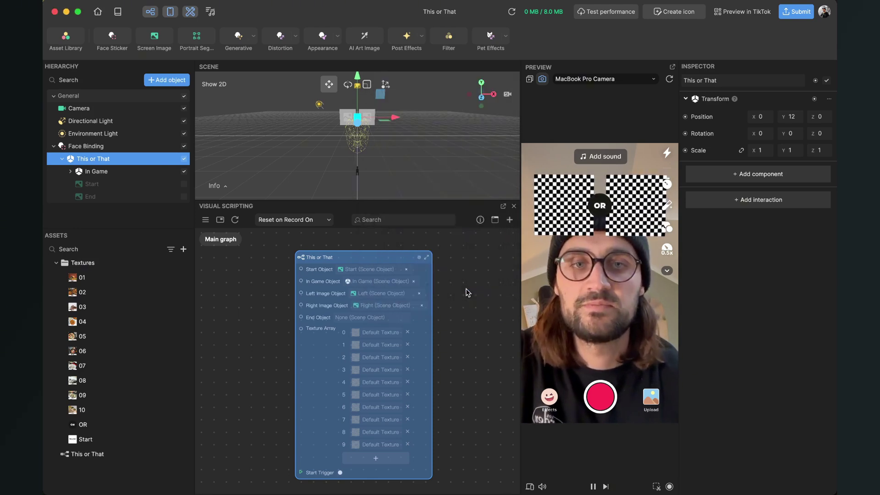
left_click(367, 318)
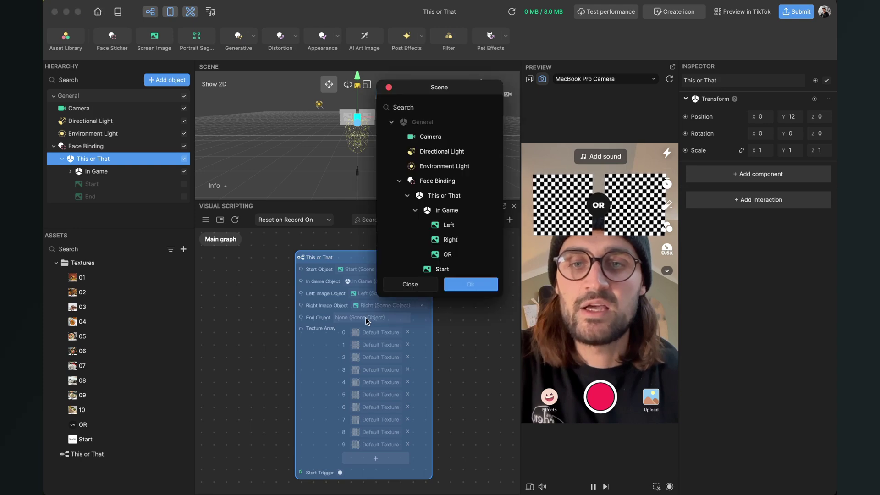
scroll(454, 257, "down", 1)
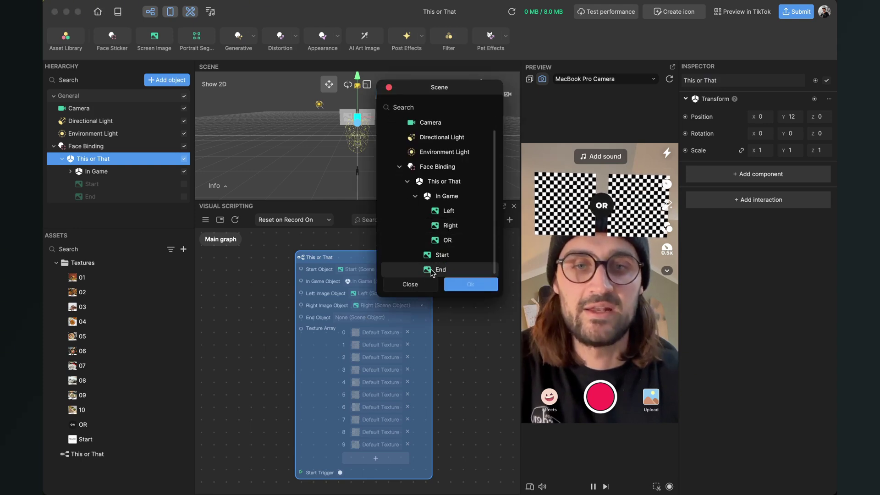
left_click(433, 270)
left_click(469, 284)
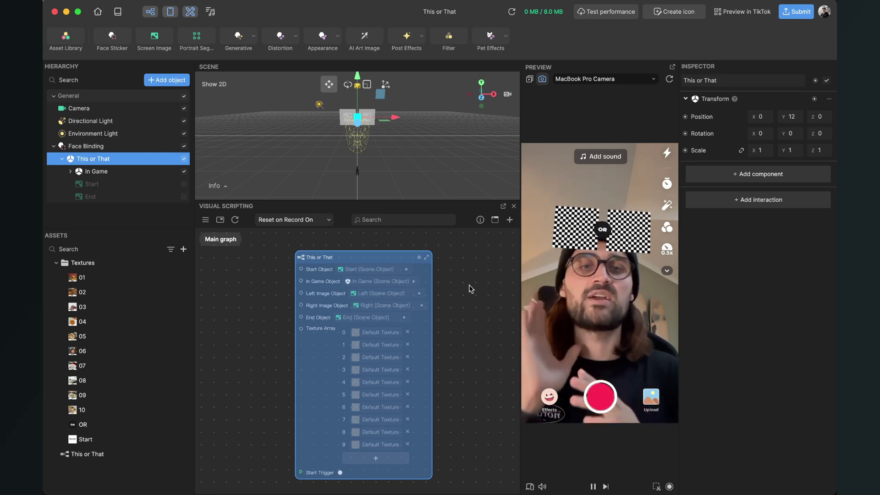
Step: Set Texture Array slot 0 to texture 01
scroll(314, 326, "up", 1)
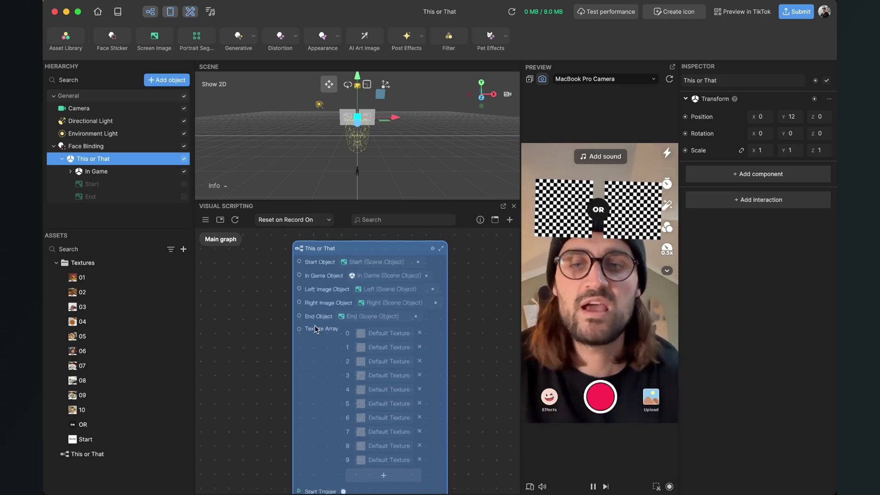
scroll(315, 326, "up", 1)
scroll(488, 324, "down", 3)
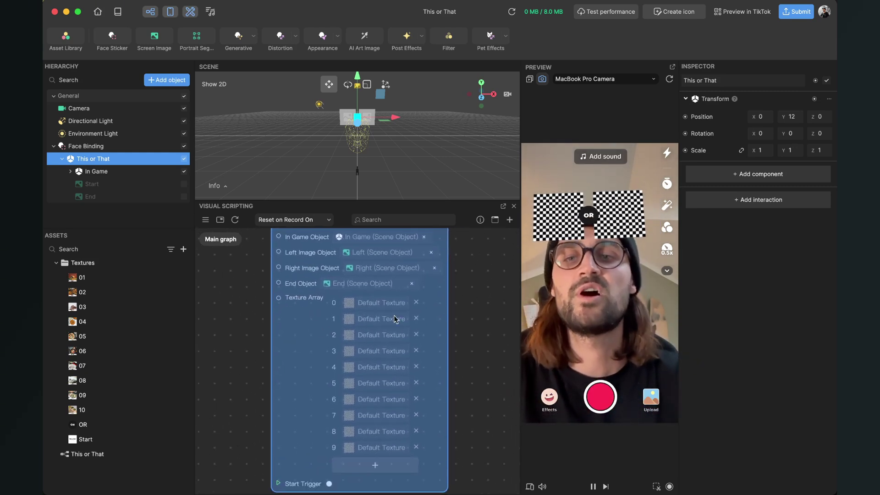
scroll(320, 328, "down", 2)
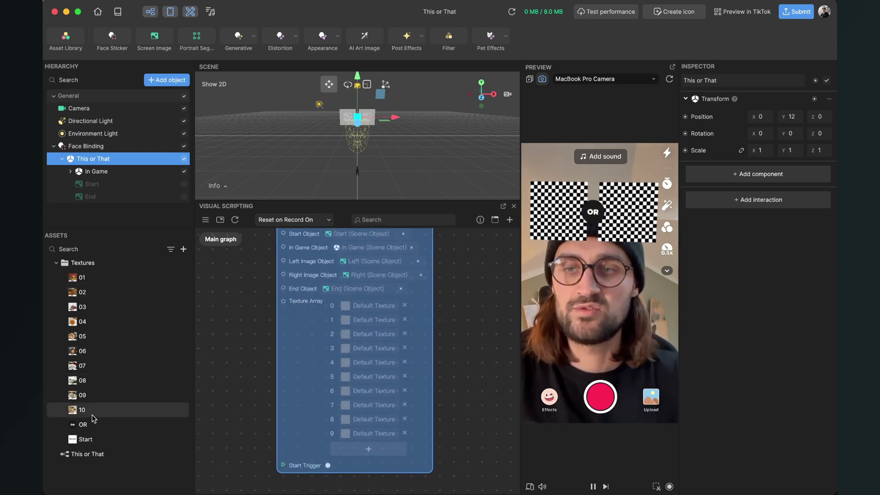
left_click(360, 305)
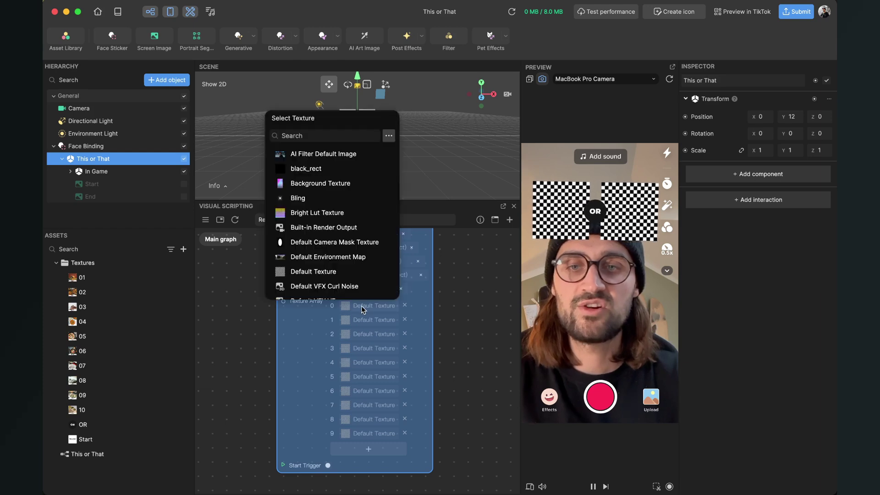
scroll(348, 256, "down", 3)
scroll(349, 256, "down", 5)
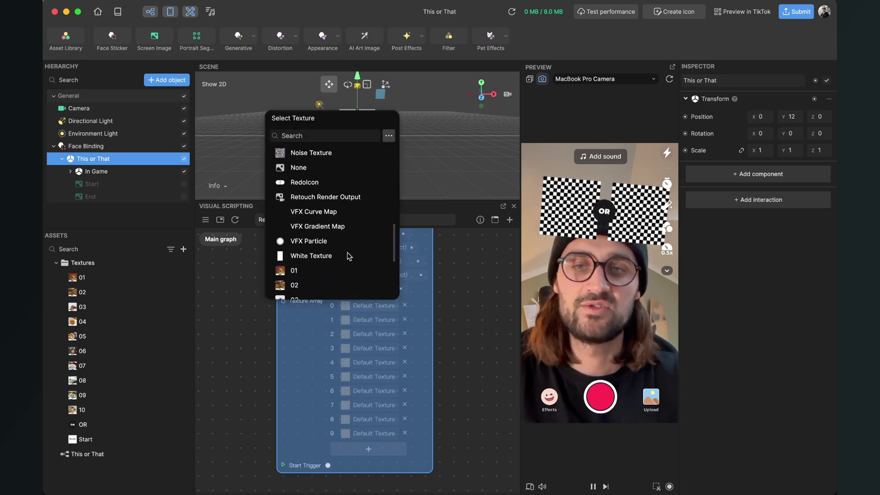
left_click(306, 197)
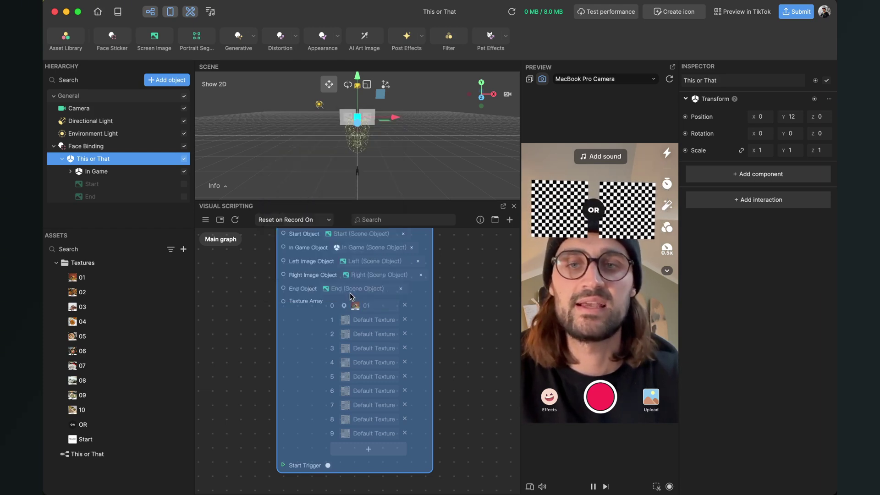
Step: Set array slots 1 and 2 to textures 02 and 03, then start on slot 3
left_click(372, 320)
scroll(338, 275, "down", 10)
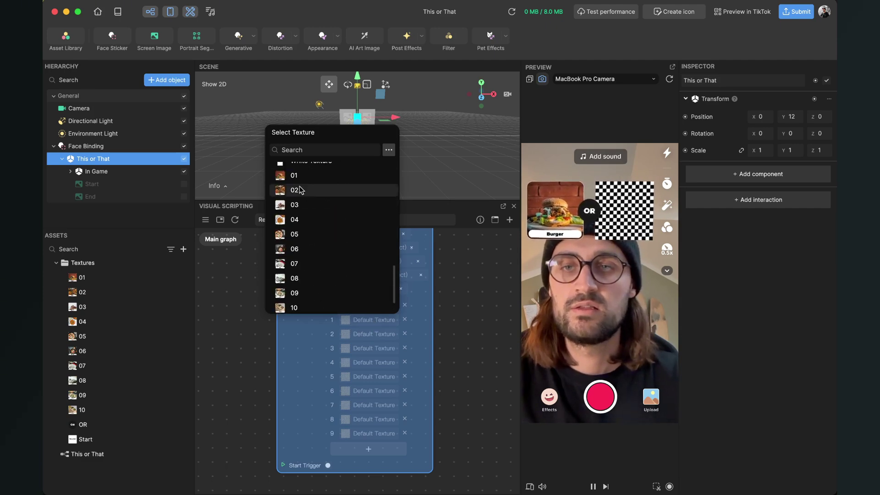
left_click(301, 190)
left_click(366, 335)
scroll(354, 281, "down", 6)
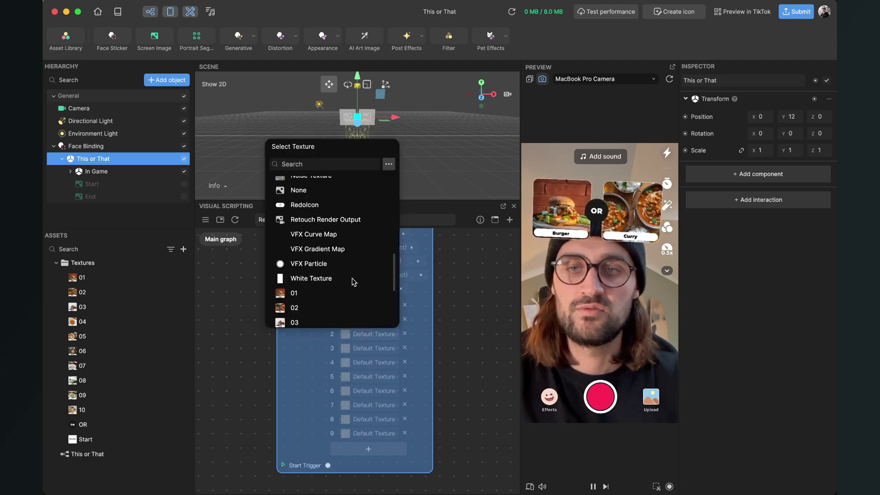
left_click(329, 287)
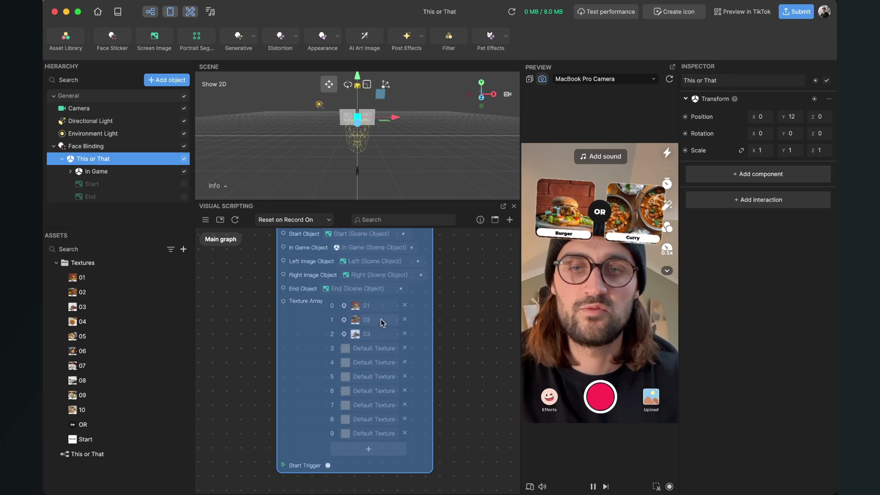
left_click(378, 346)
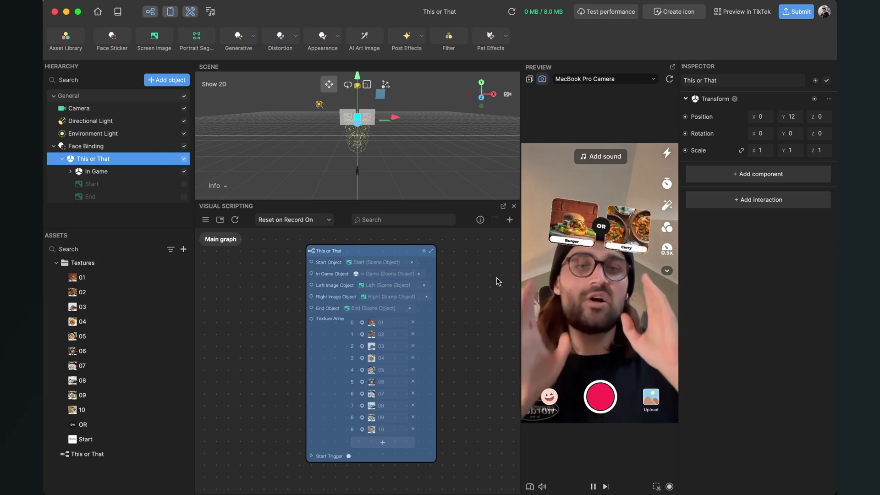
mouse_move(374, 372)
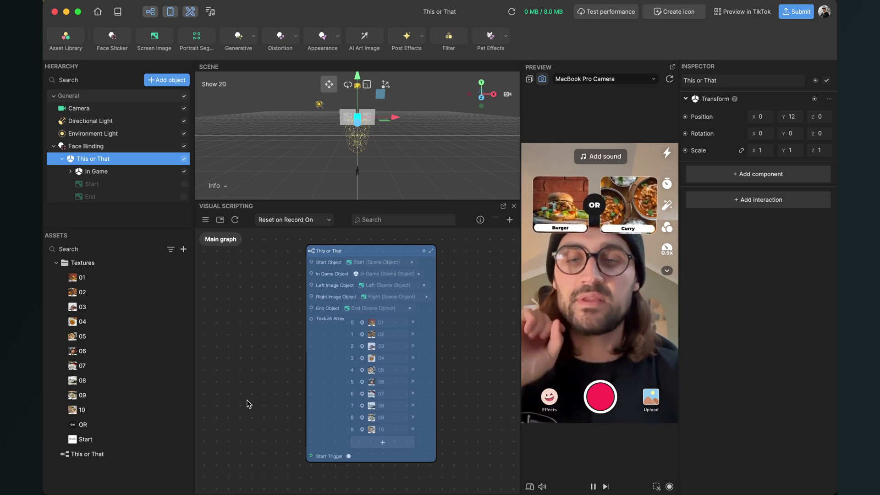
scroll(238, 404, "down", 2)
left_click_drag(237, 402, 281, 360)
scroll(341, 393, "up", 2)
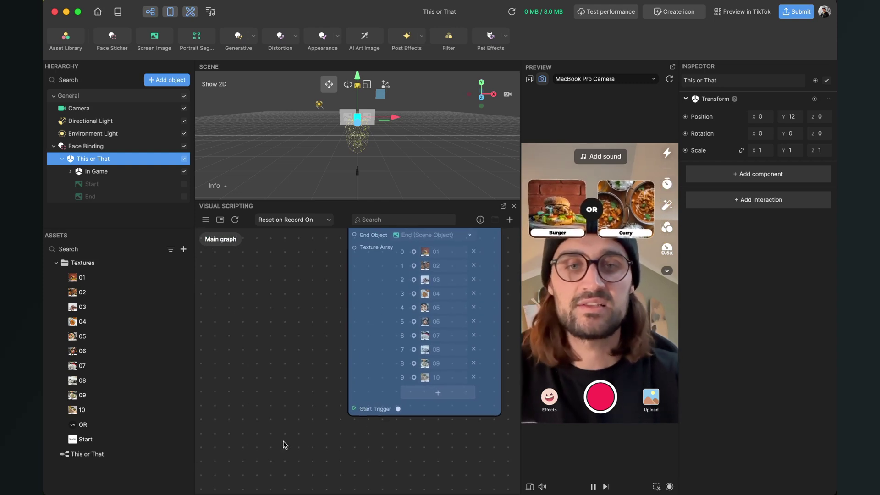
scroll(307, 389, "down", 3)
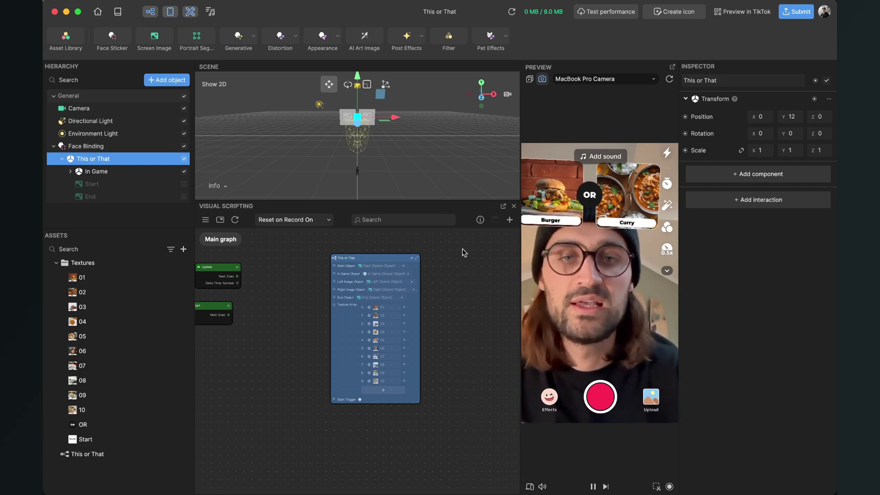
Step: Add a Screen Tap node and wire its Next output to the This or That node's Start Trigger
left_click(508, 225)
type("scre")
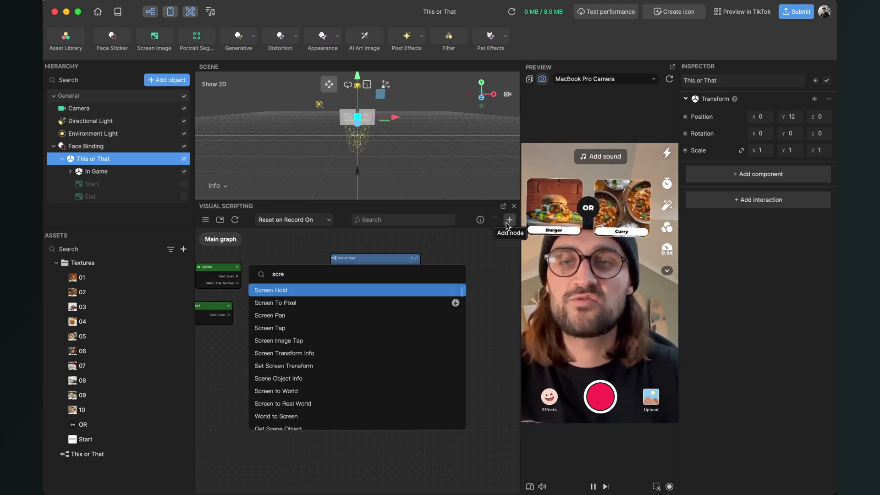
key("Down")
key("Down")
key("Down")
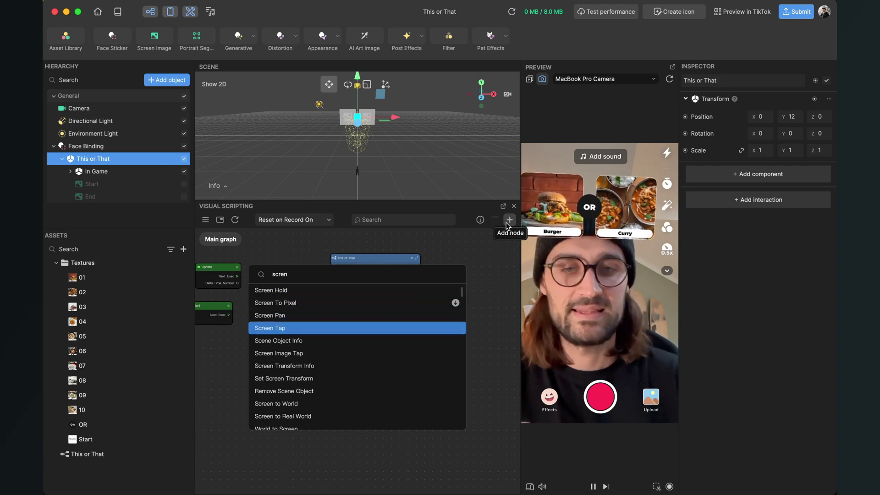
key("Return")
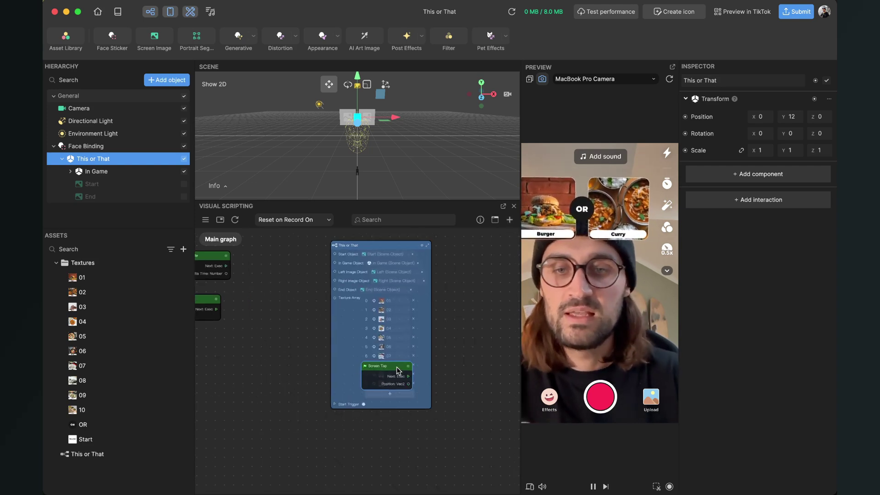
left_click_drag(390, 367, 277, 377)
scroll(277, 377, "up", 2)
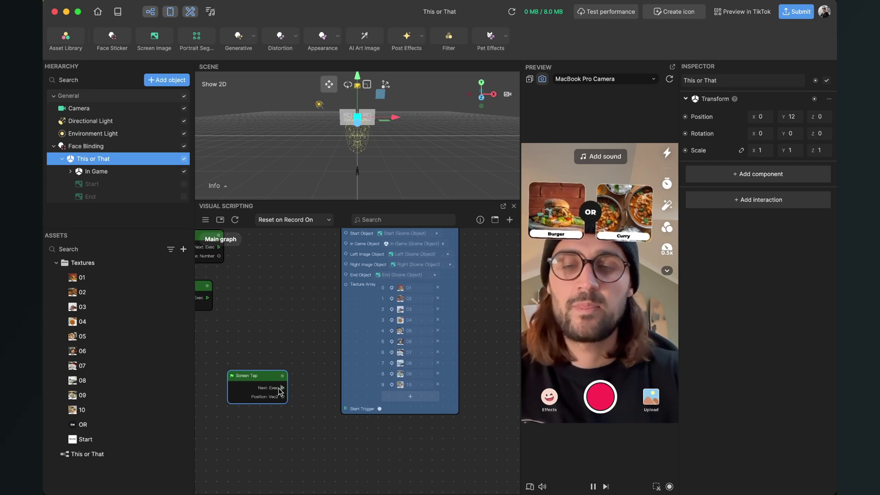
left_click_drag(282, 387, 344, 410)
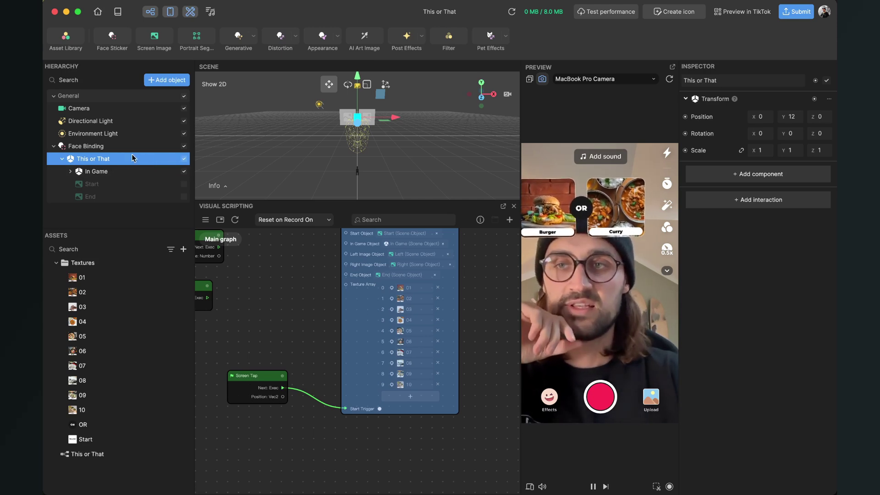
left_click_drag(126, 229, 126, 315)
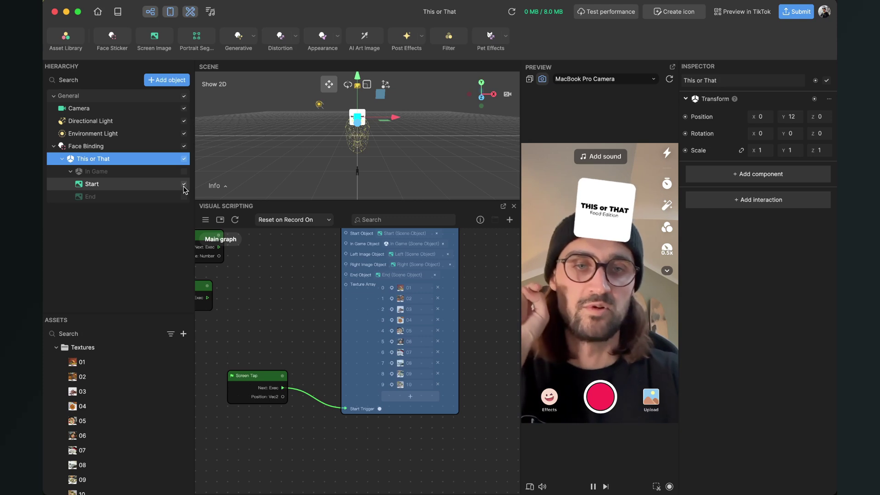
Step: Compare In Game and Start visibility, leave the Start card shown, then tap the preview to test
left_click(183, 171)
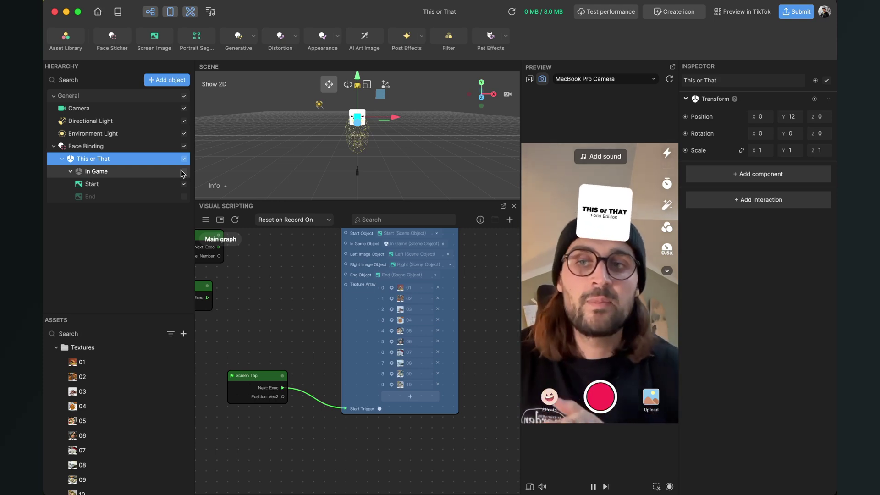
left_click(183, 184)
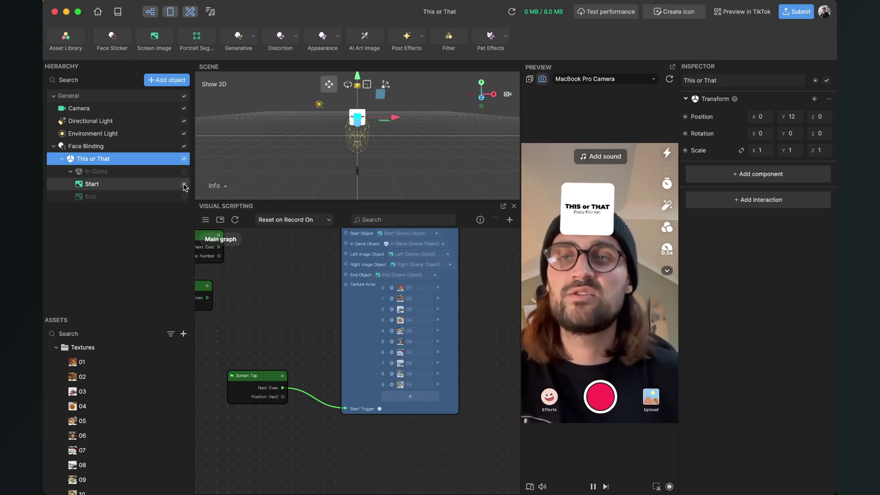
left_click(183, 171)
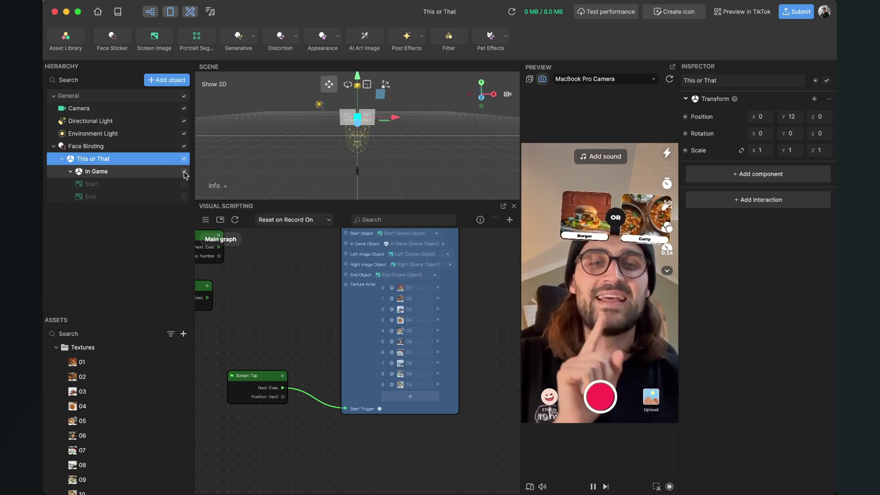
left_click(184, 172)
left_click(184, 184)
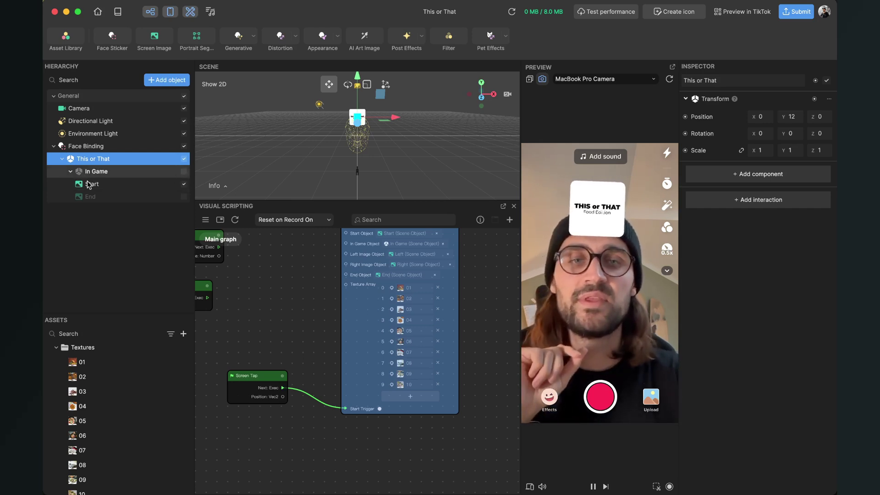
left_click(596, 284)
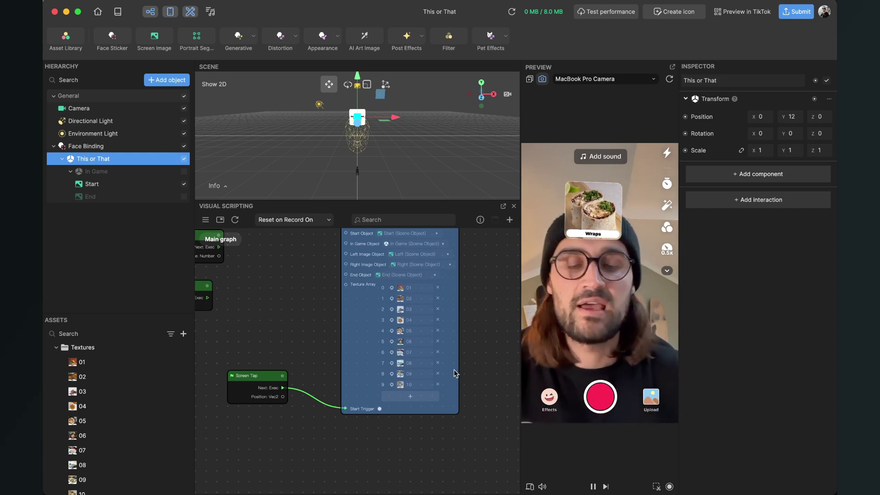
Step: Reset the preview and remove textures 10, 09 and 08 from the Texture Array
left_click(669, 79)
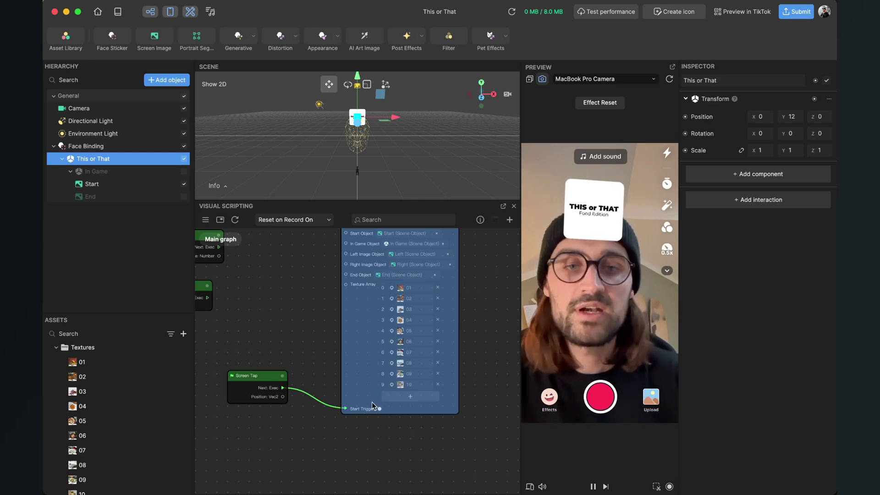
scroll(371, 403, "up", 2)
scroll(372, 402, "up", 2)
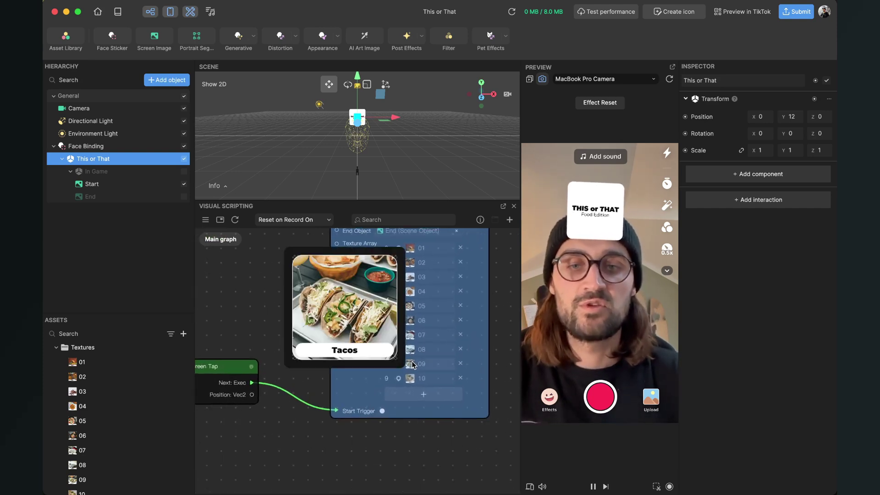
left_click(461, 377)
left_click(461, 363)
left_click(460, 349)
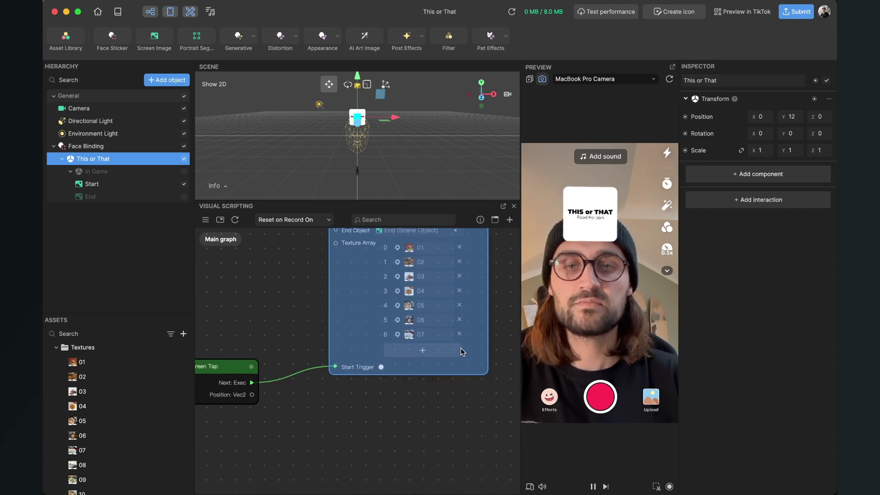
Step: Test the game with a preview tap, then add and remove an empty Texture Array slot
left_click(554, 342)
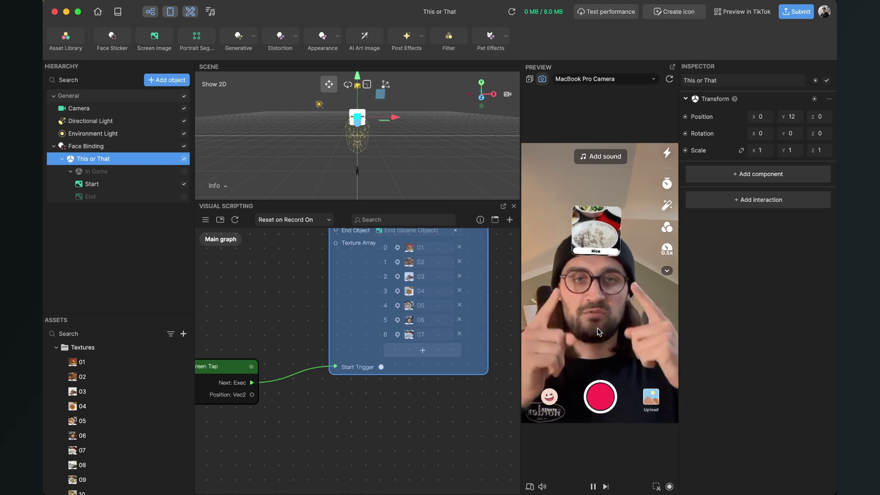
left_click(422, 350)
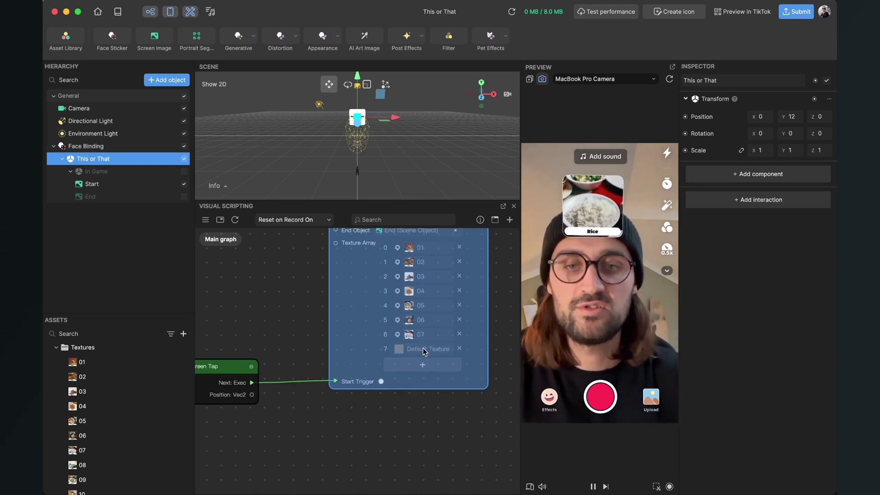
left_click(460, 348)
scroll(468, 352, "down", 3)
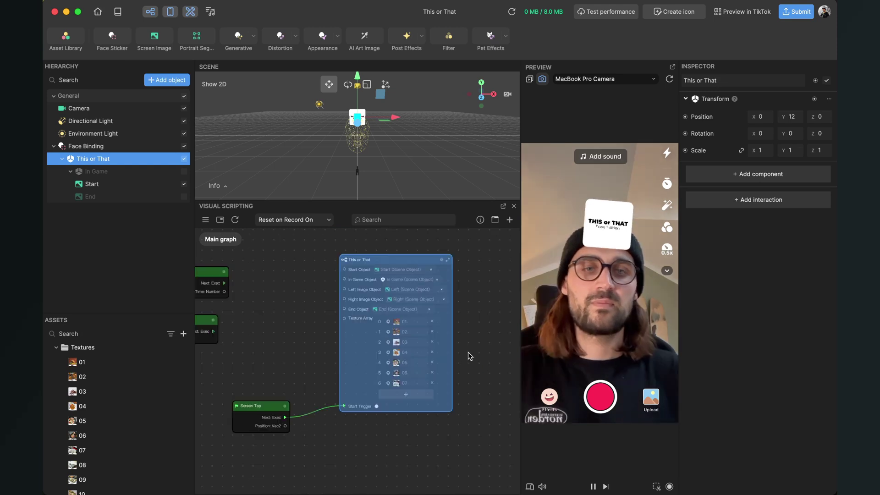